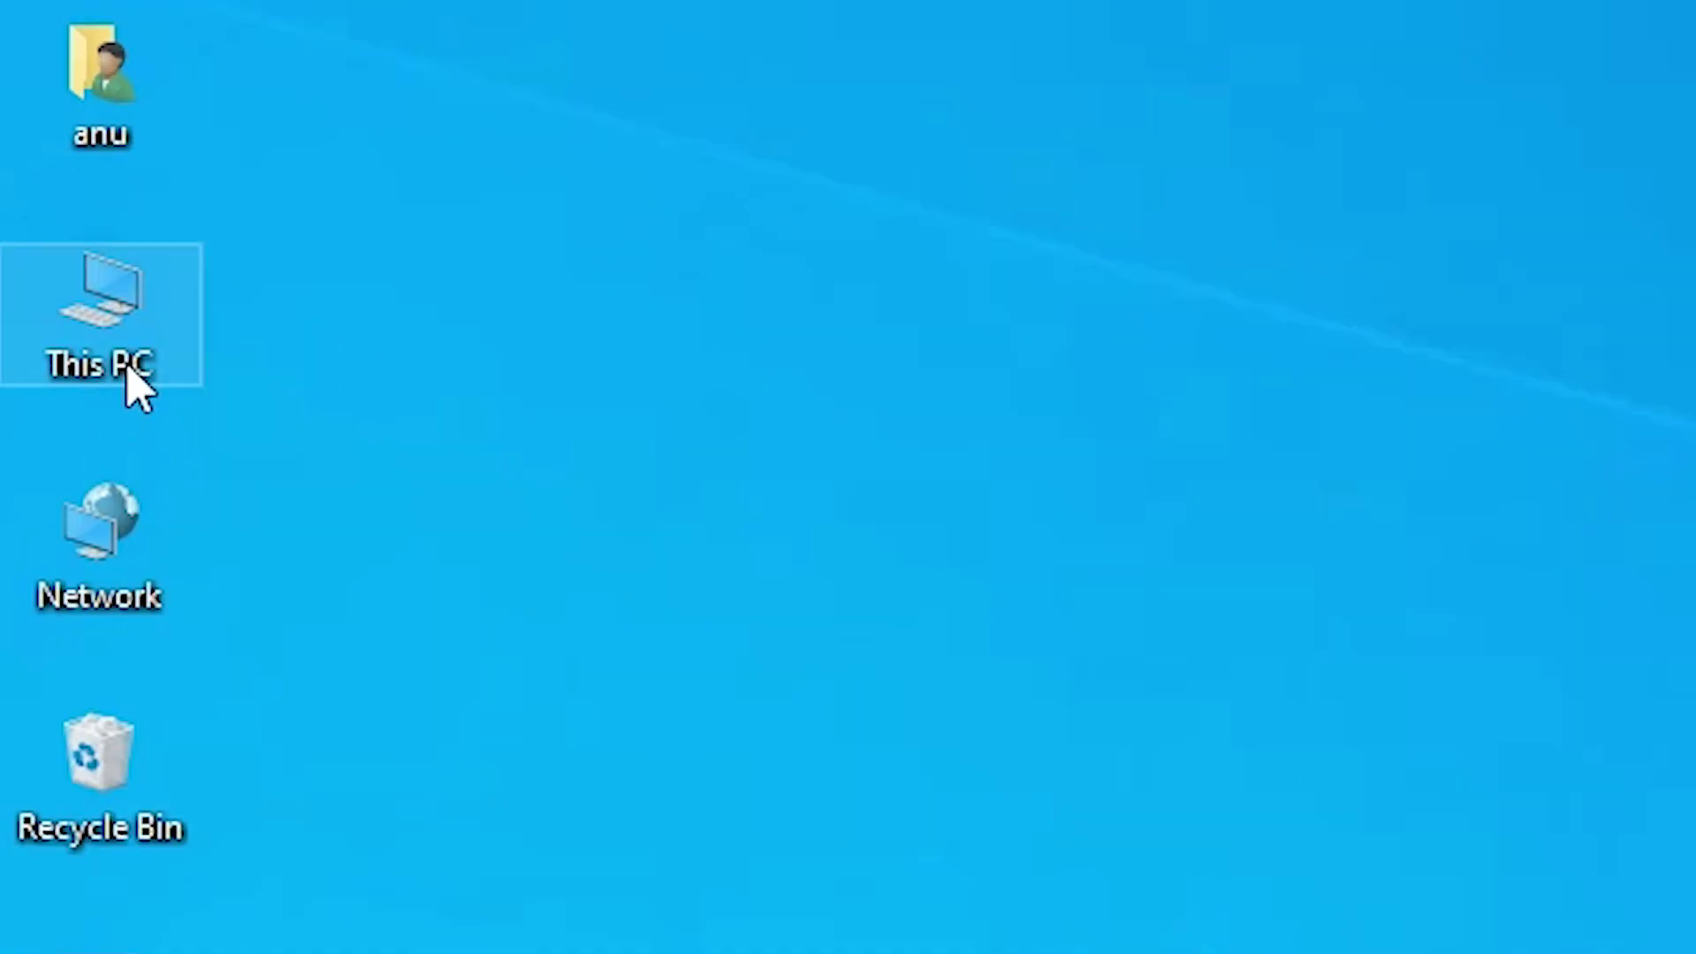
Check this PC's system specifications from the This PC context menu.
right_click(127, 369)
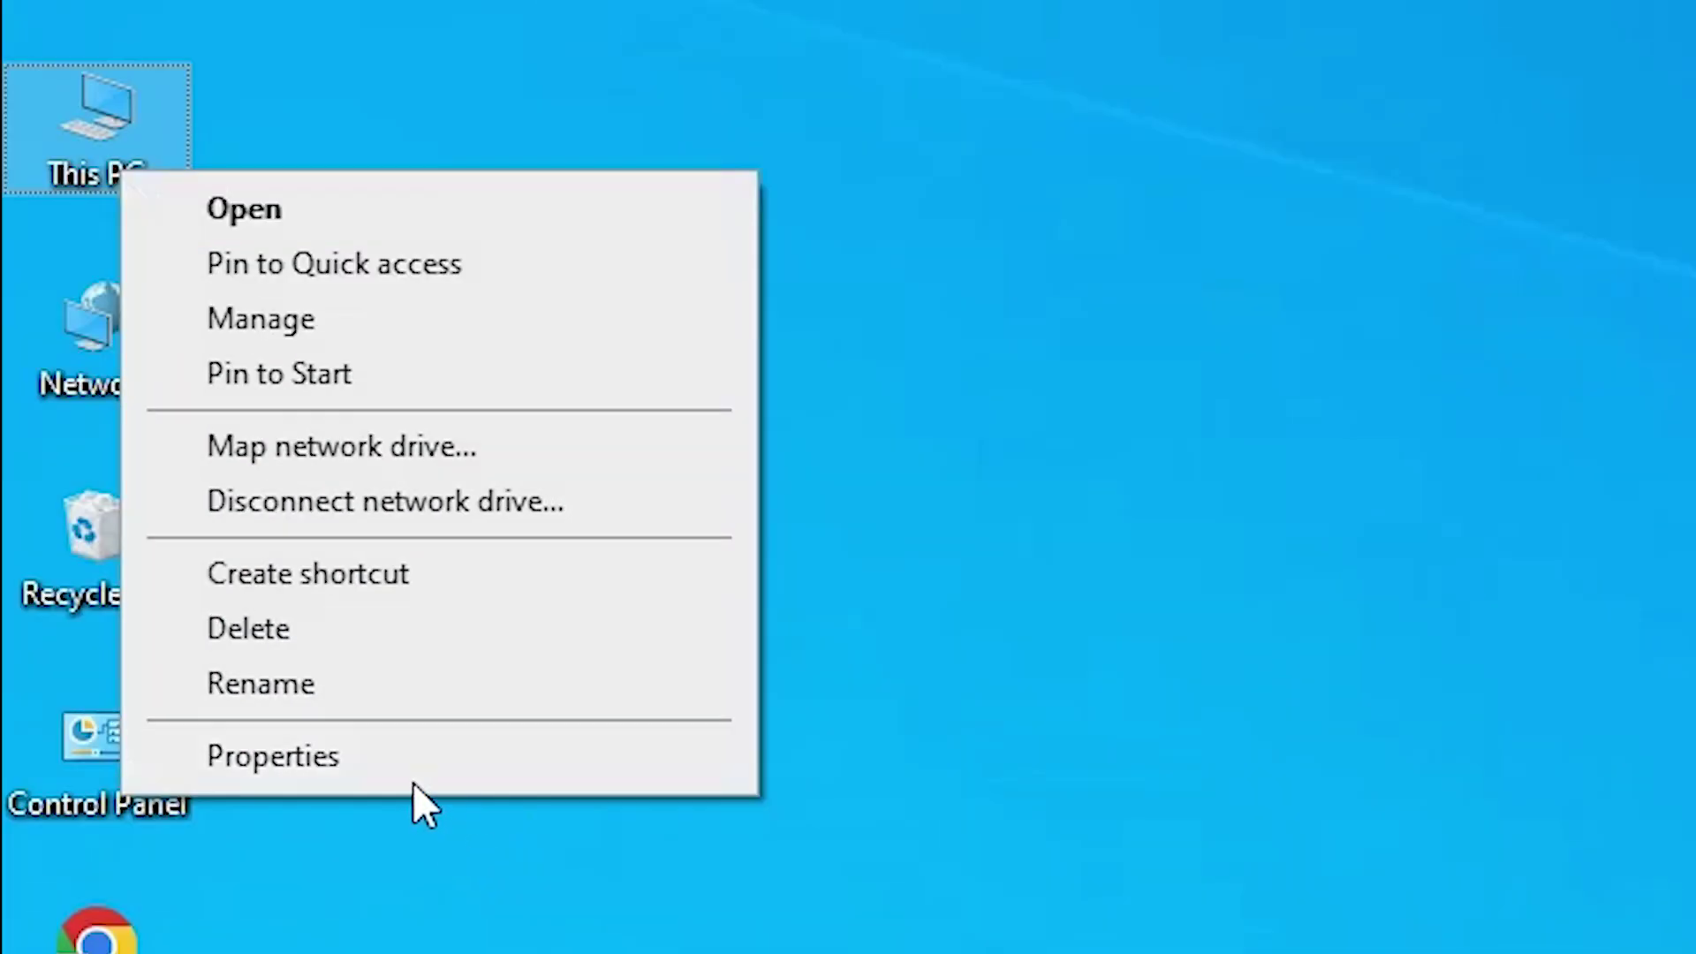
click(356, 762)
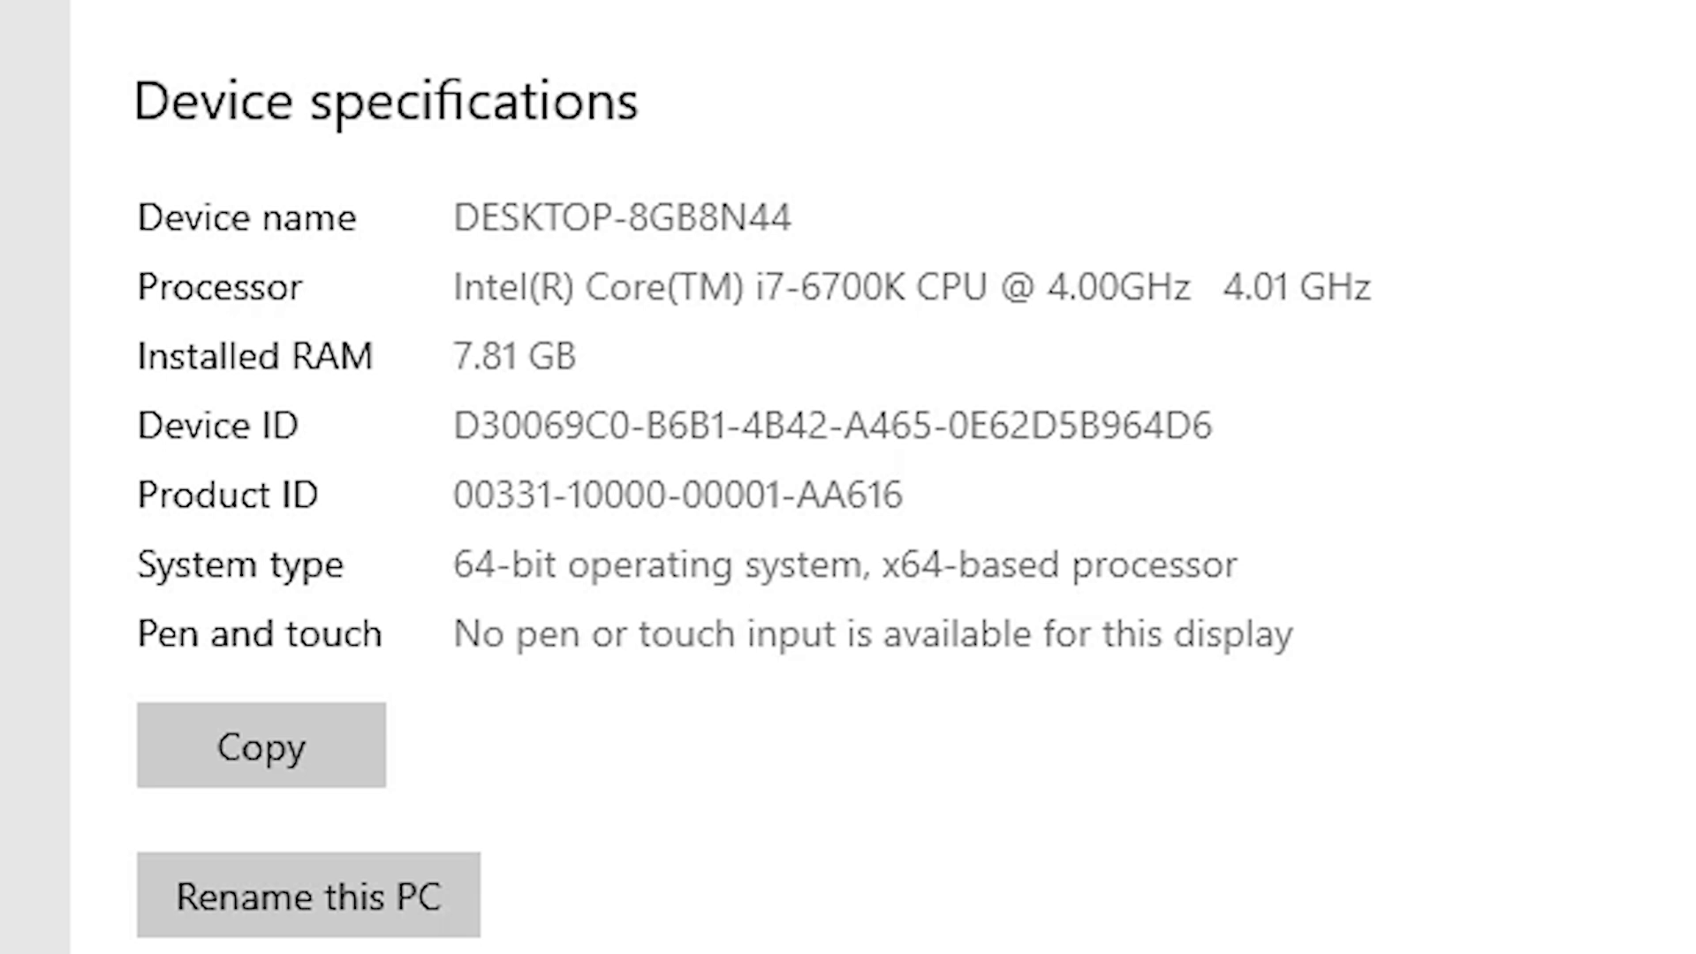
click(1432, 49)
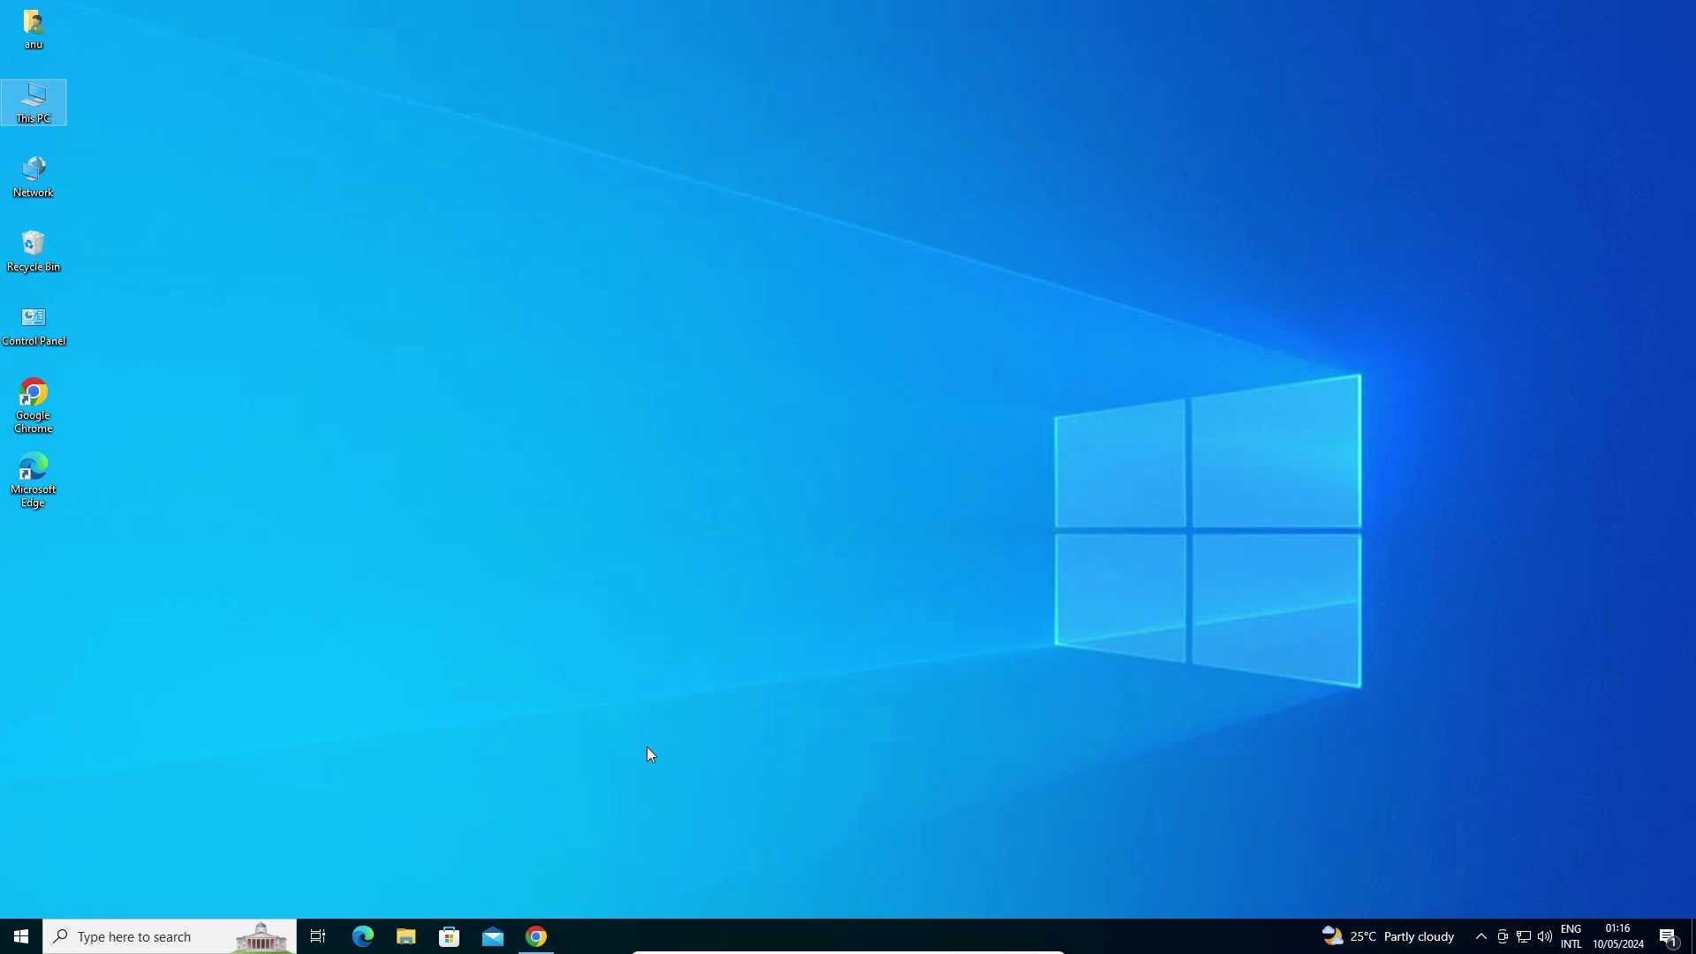
Rerun the Google search for 'hp laserjet pro p1106 printer driver' in Chrome.
click(536, 936)
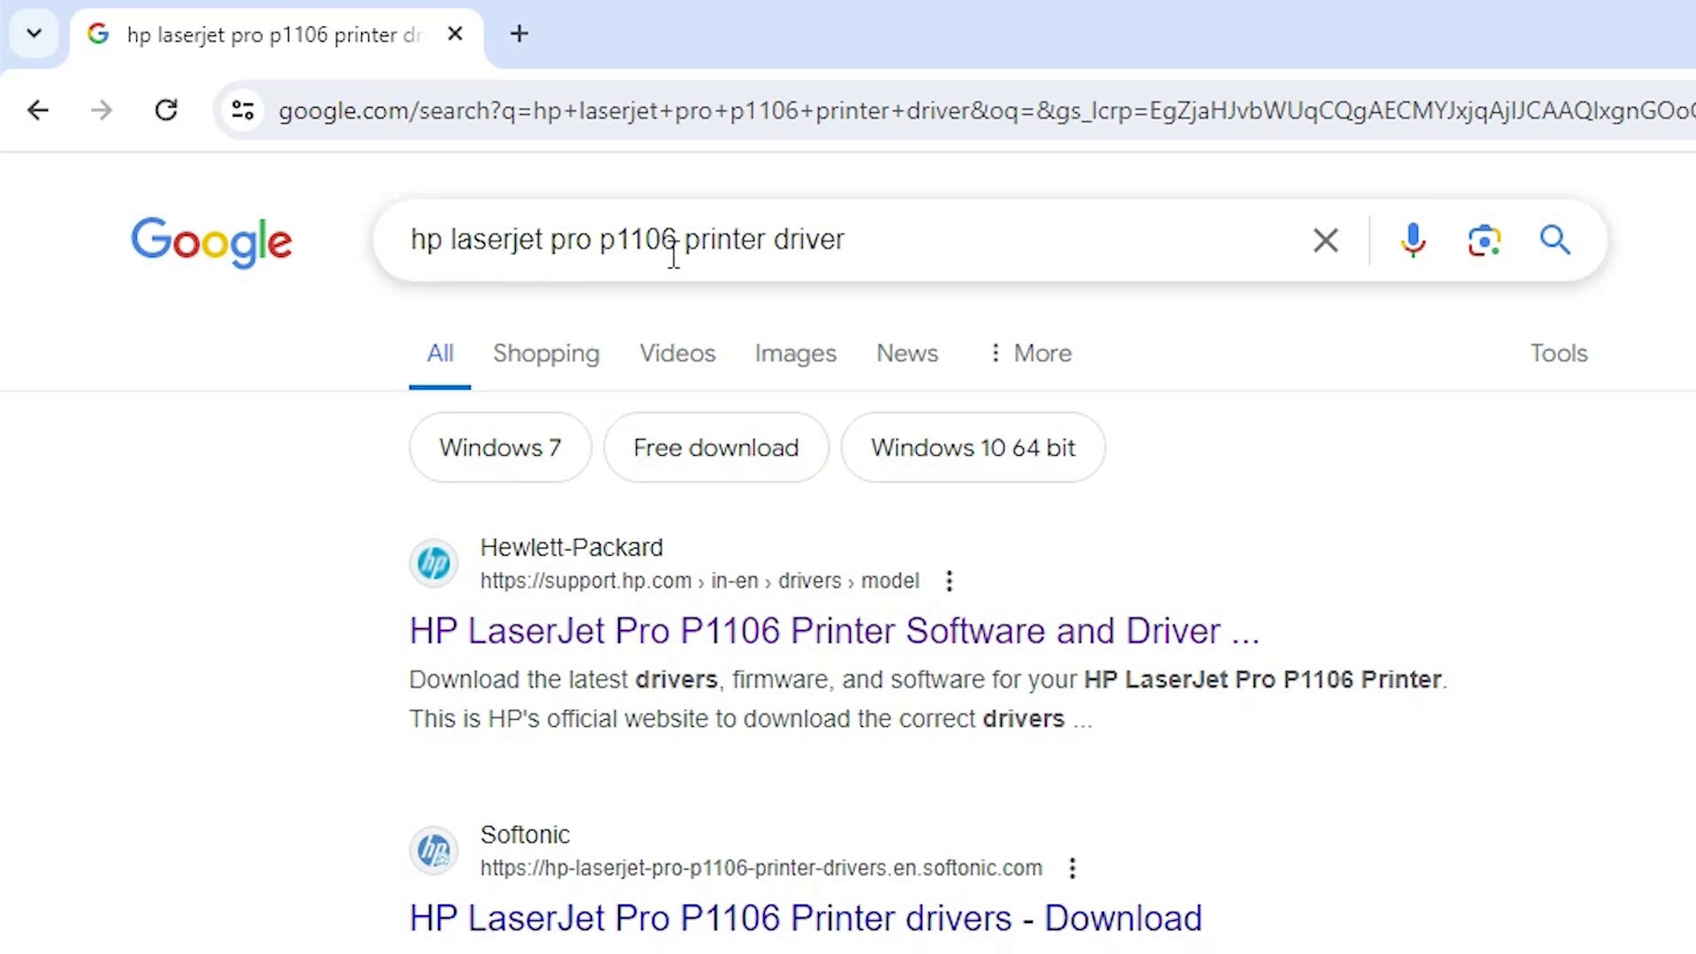
click(895, 241)
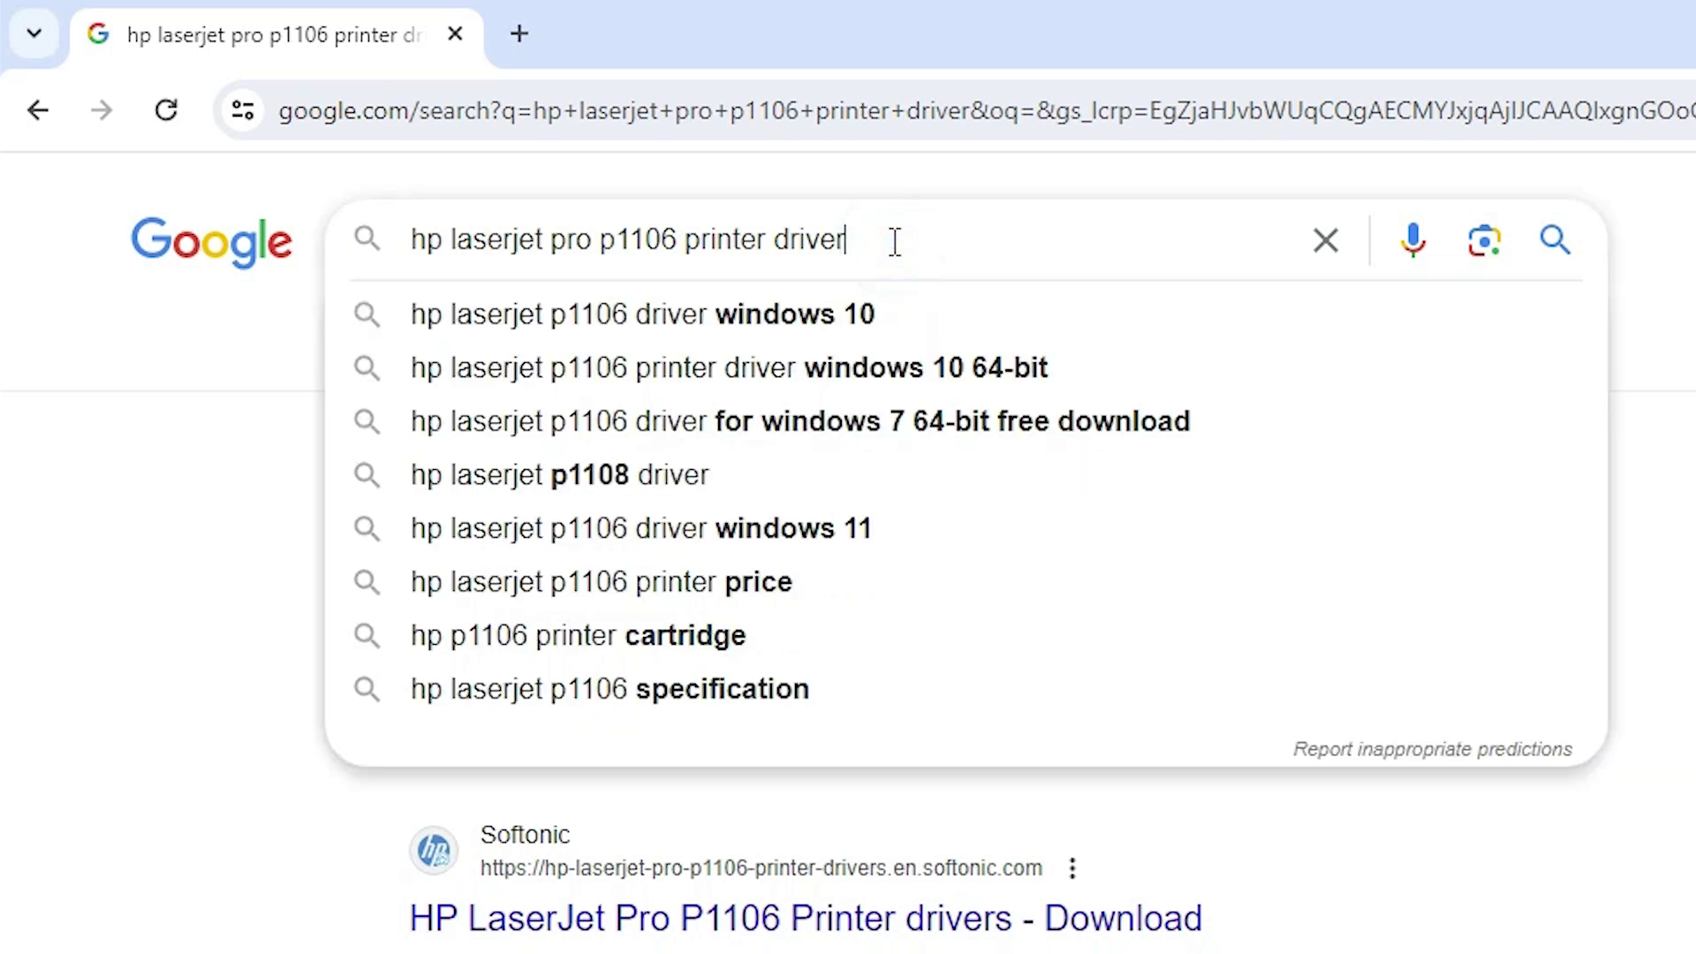
key(Return)
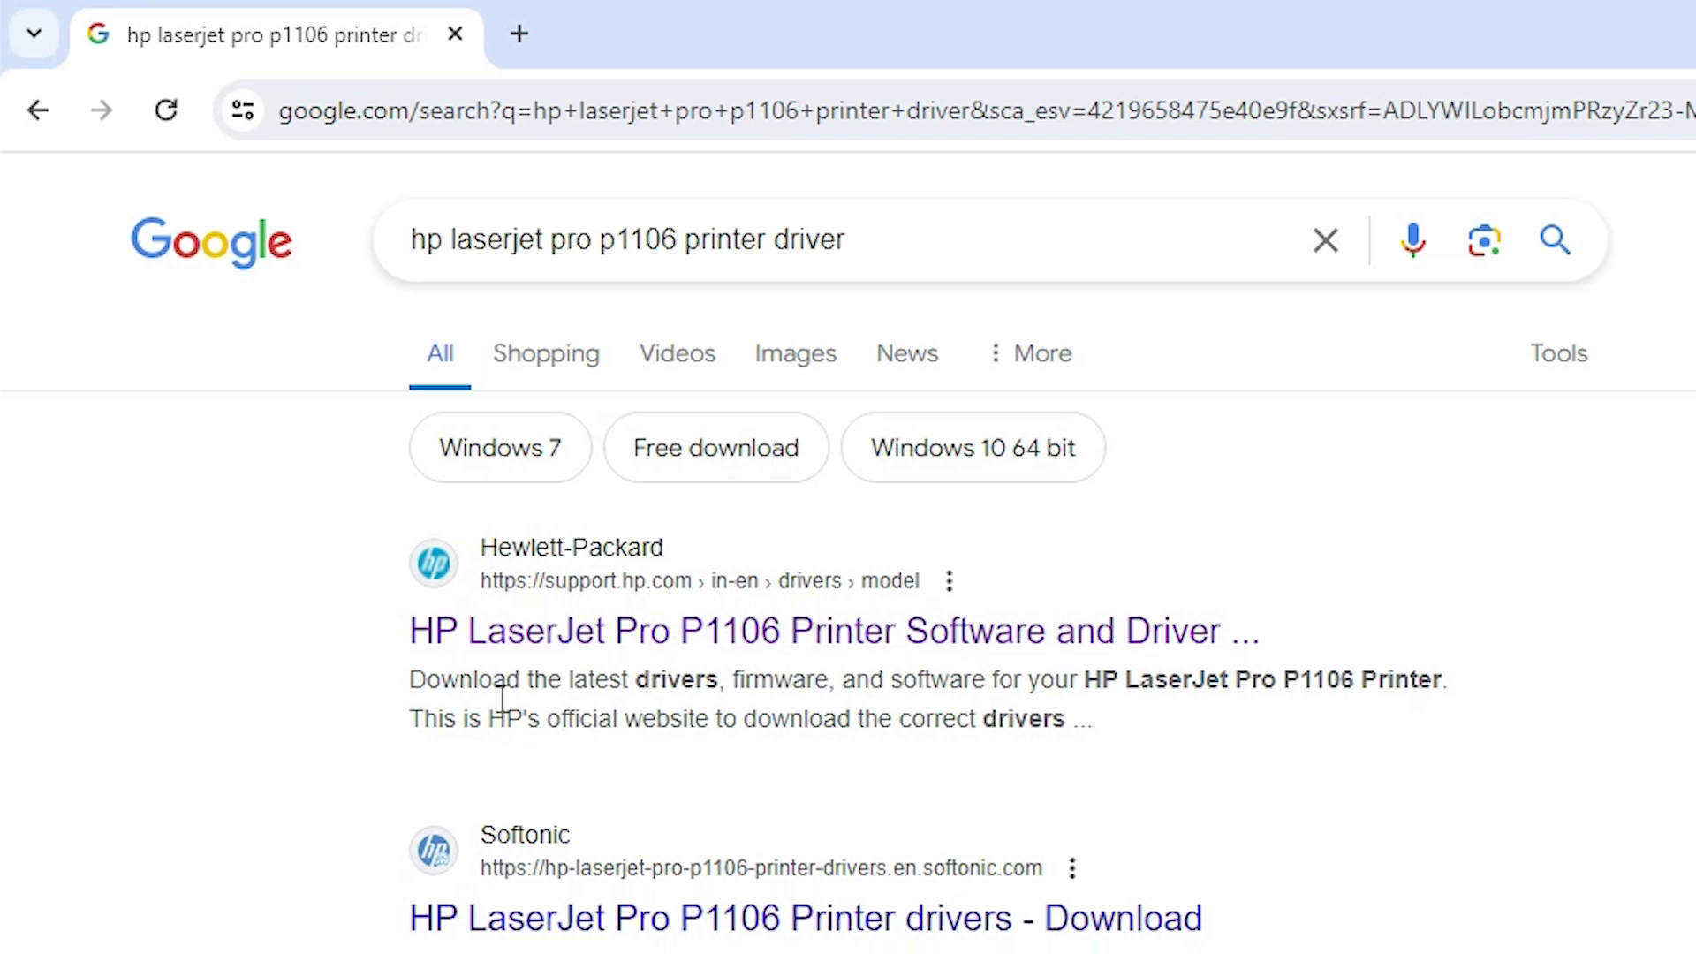
Open HP's official P1106 driver page from the search results in a new tab.
right_click(574, 645)
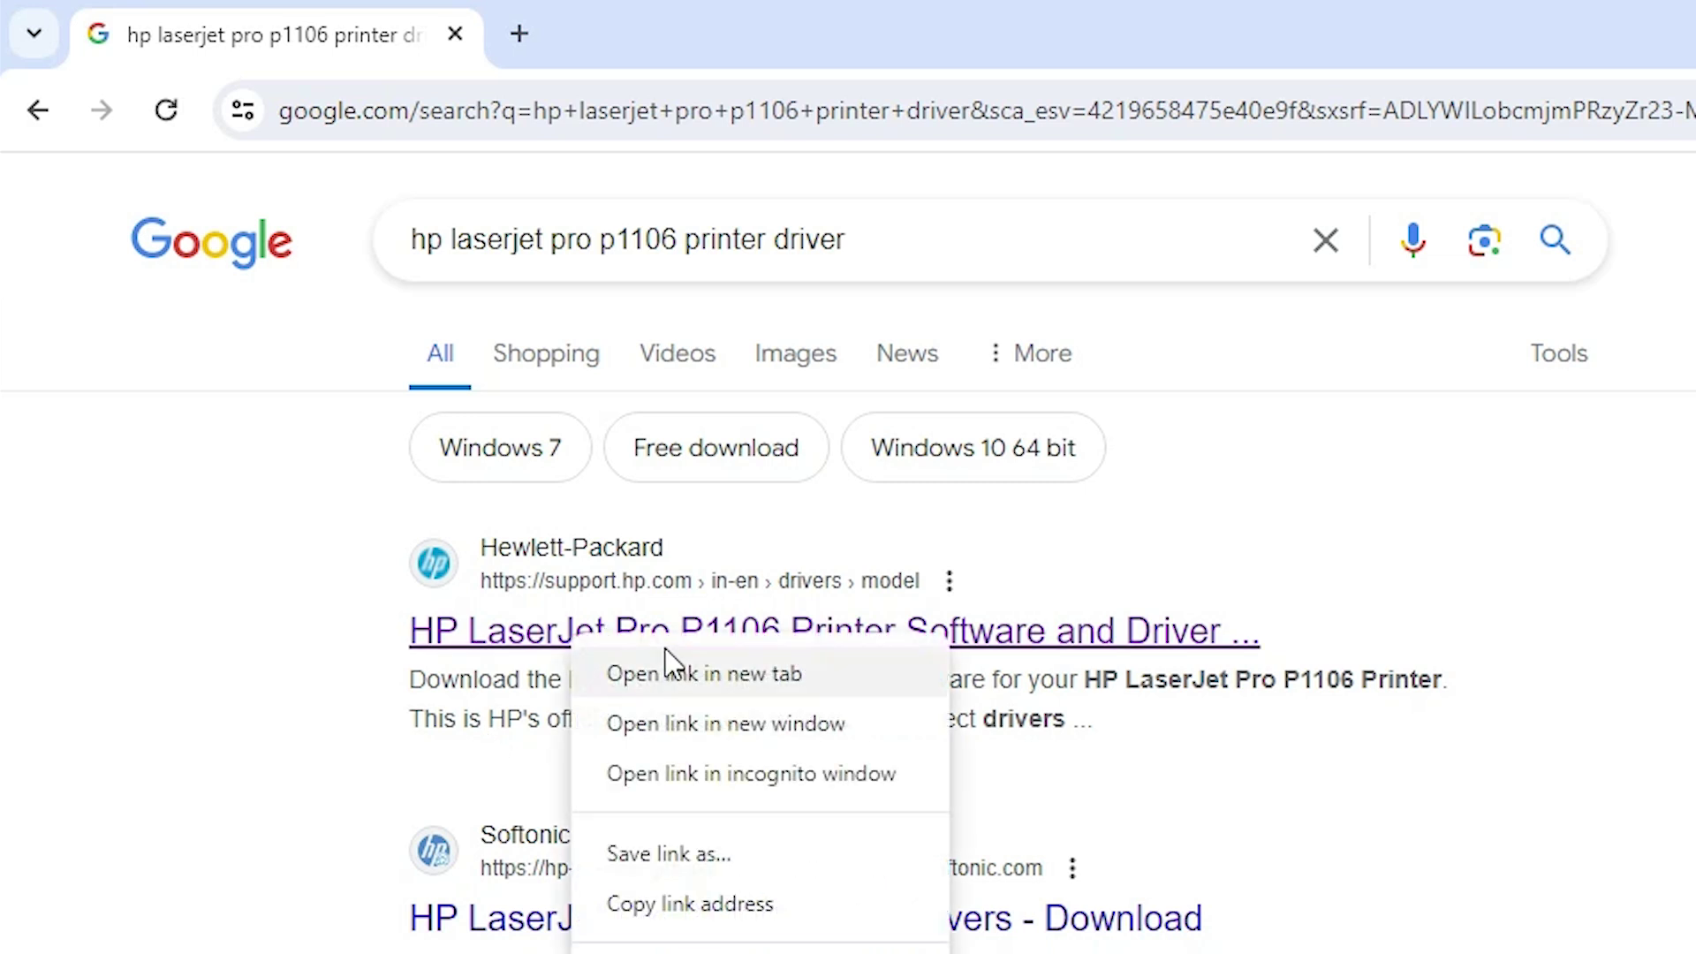
click(696, 664)
click(547, 10)
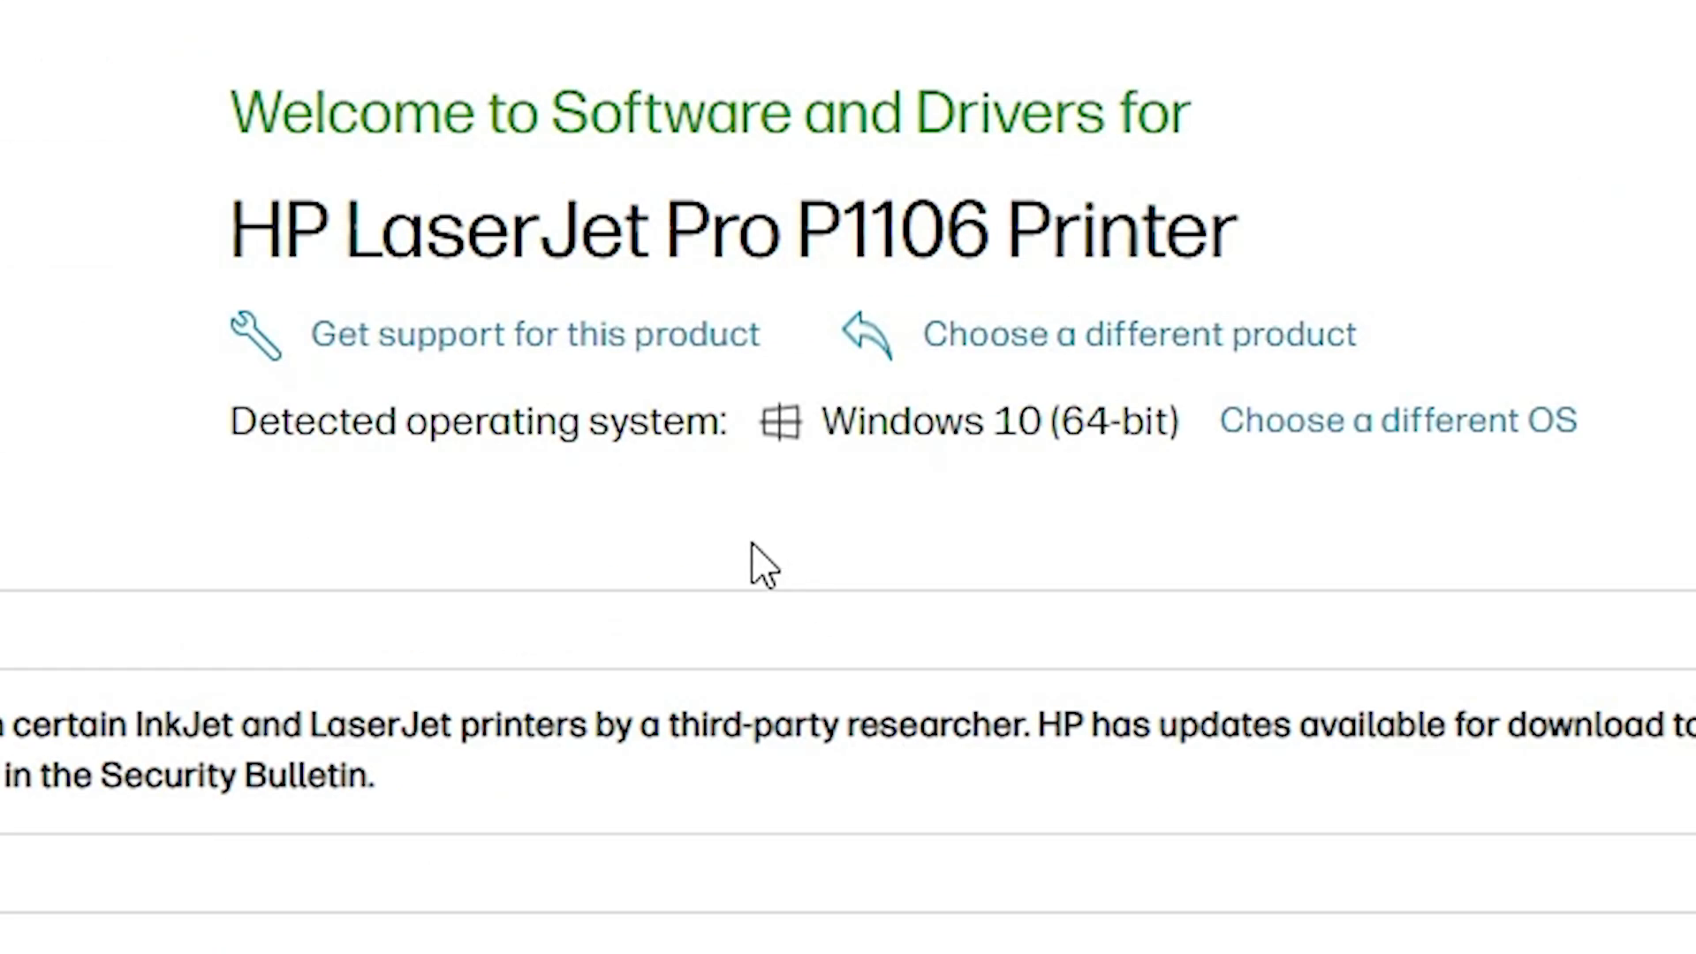
drag(281, 228, 1396, 238)
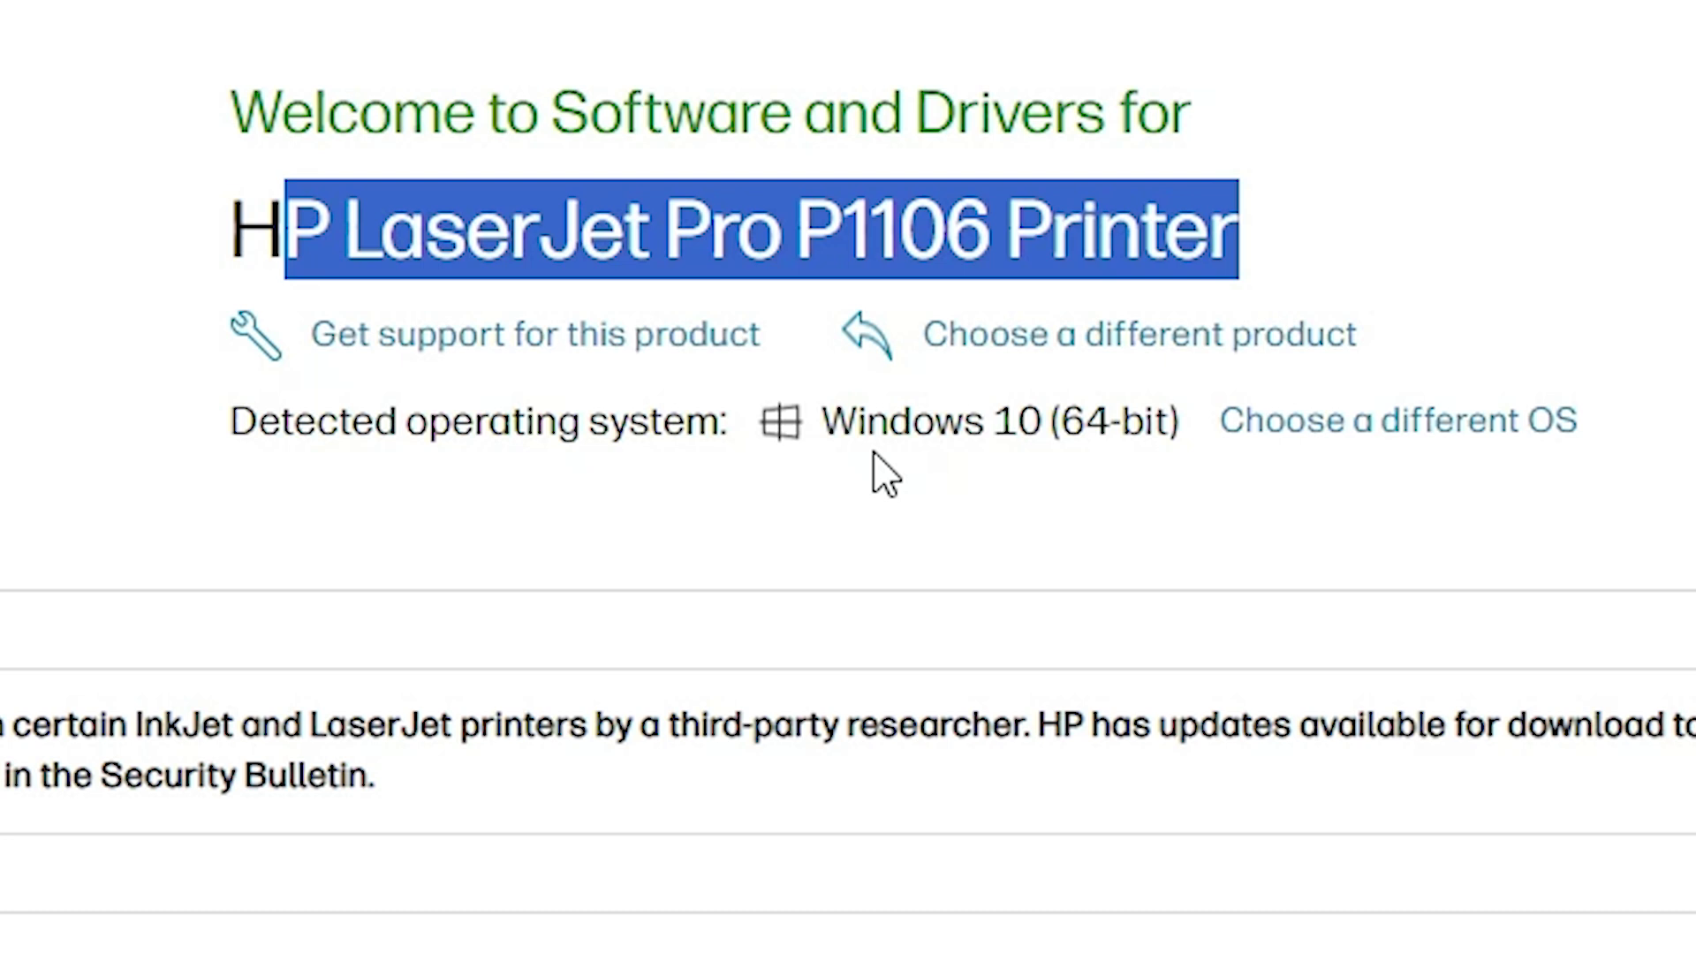
Change the driver page's operating system to Windows 10 (64-bit).
click(1507, 447)
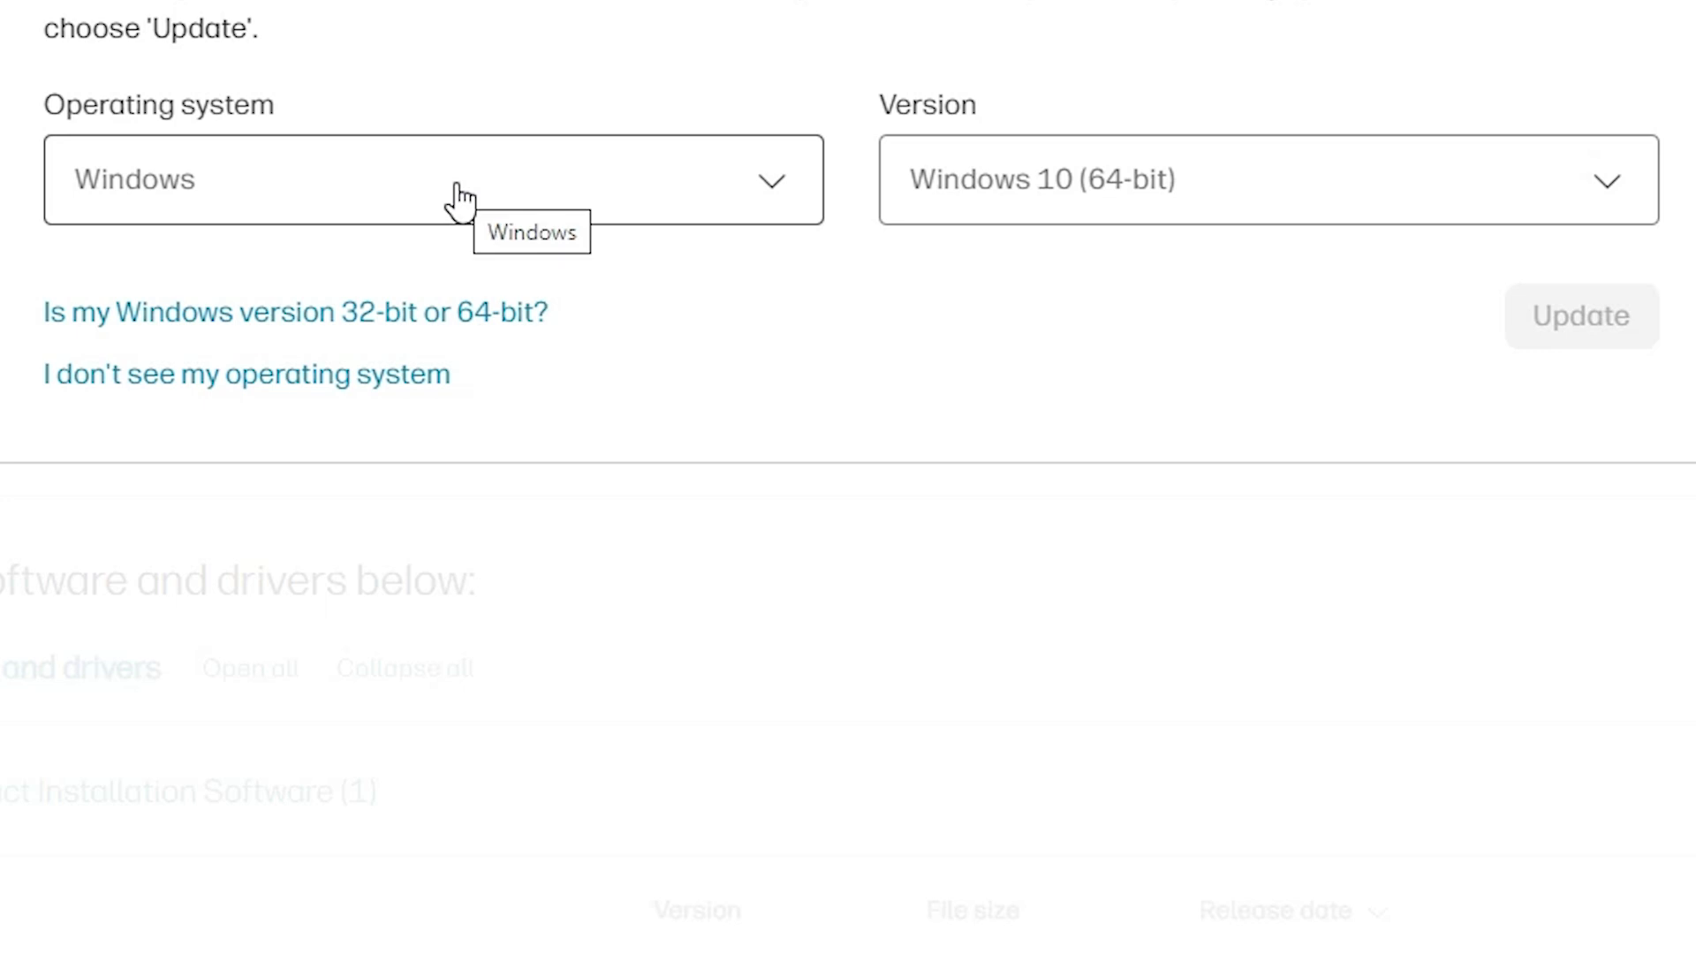
click(1202, 164)
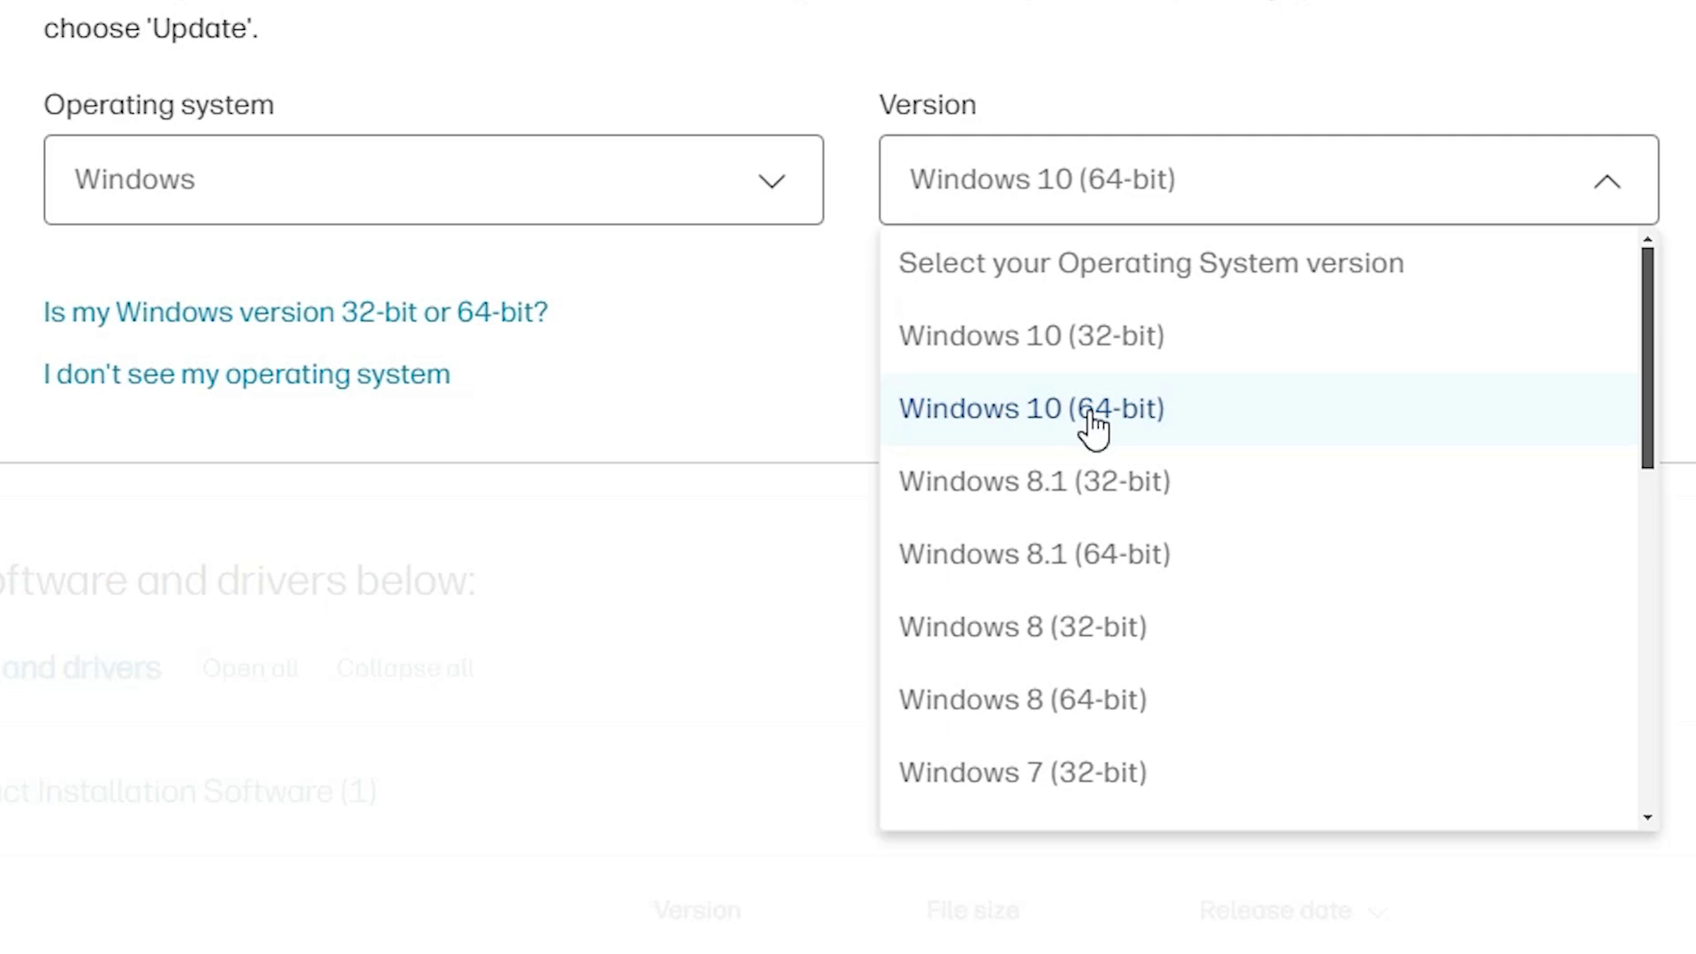
click(1091, 424)
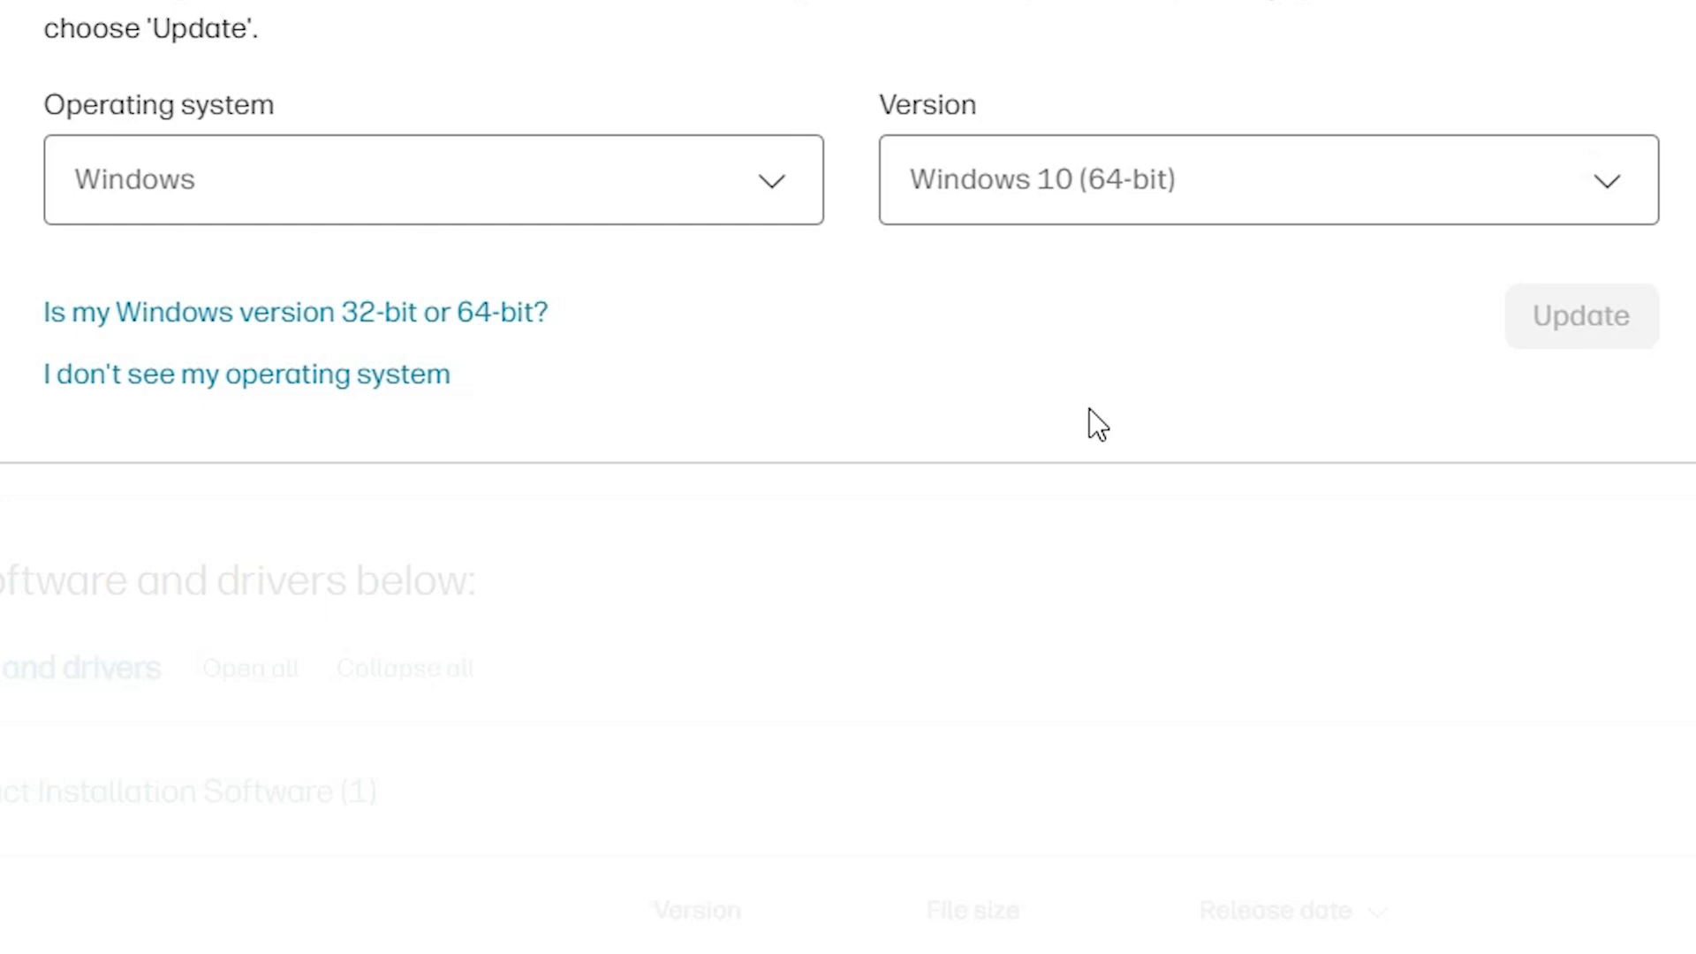
click(1665, 0)
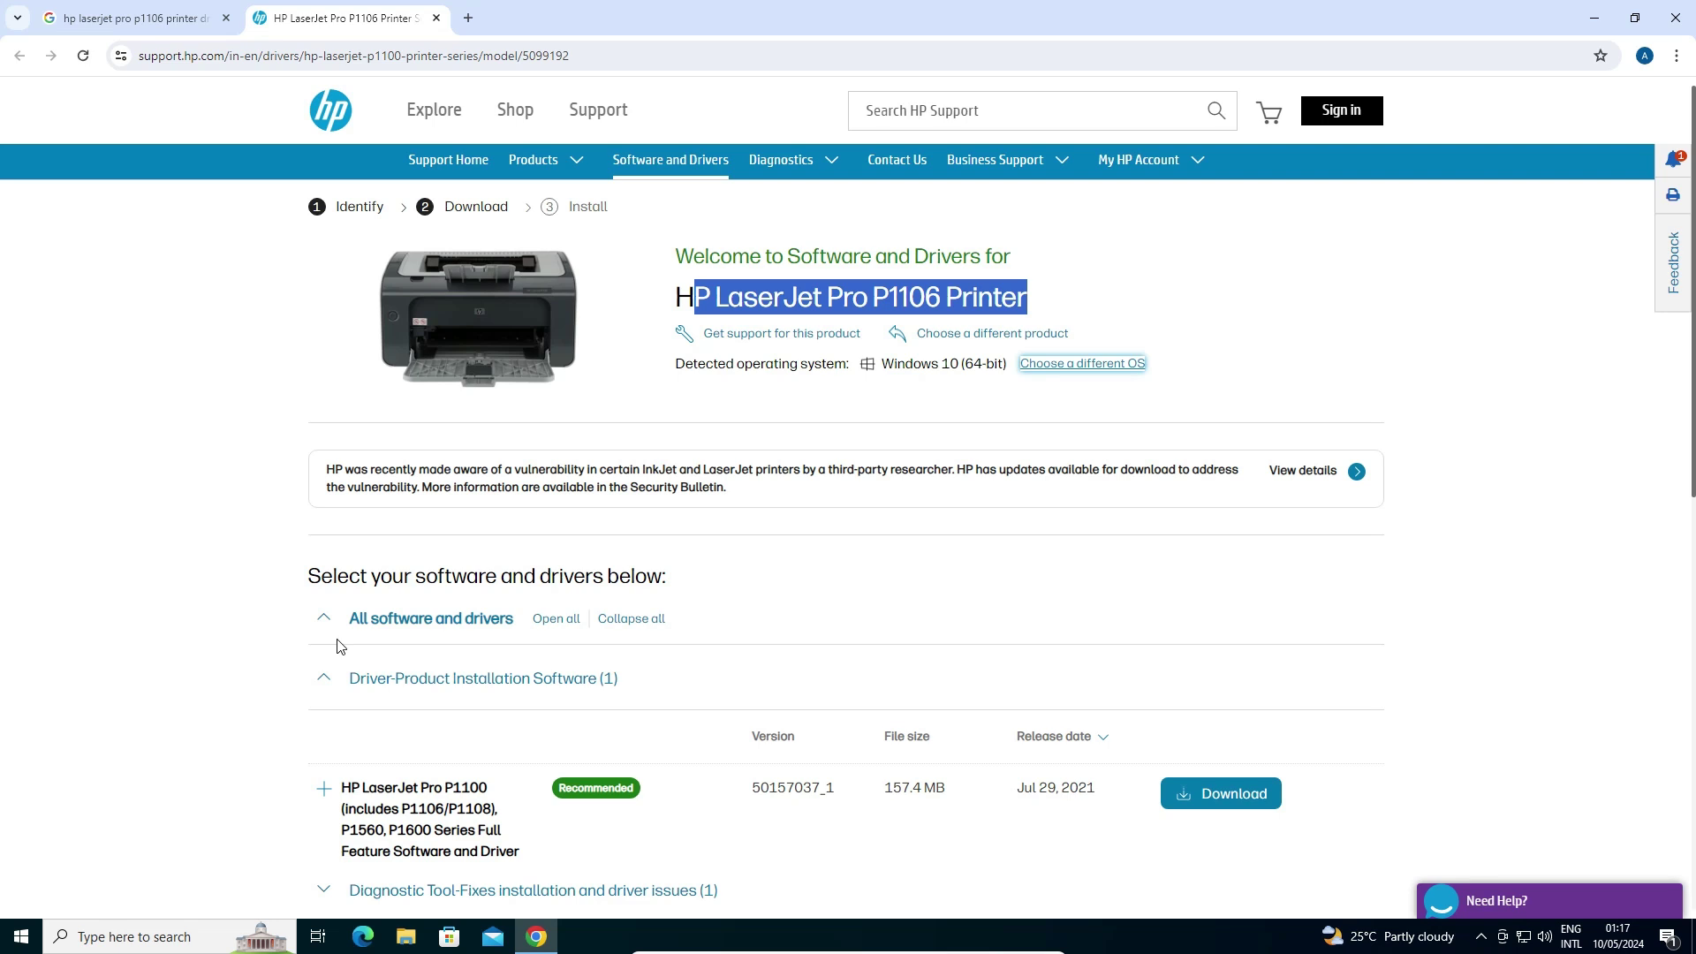
Download the 157 MB Full Feature Software and Driver package and confirm it shows Done in download history.
scroll(231, 646, down, 2)
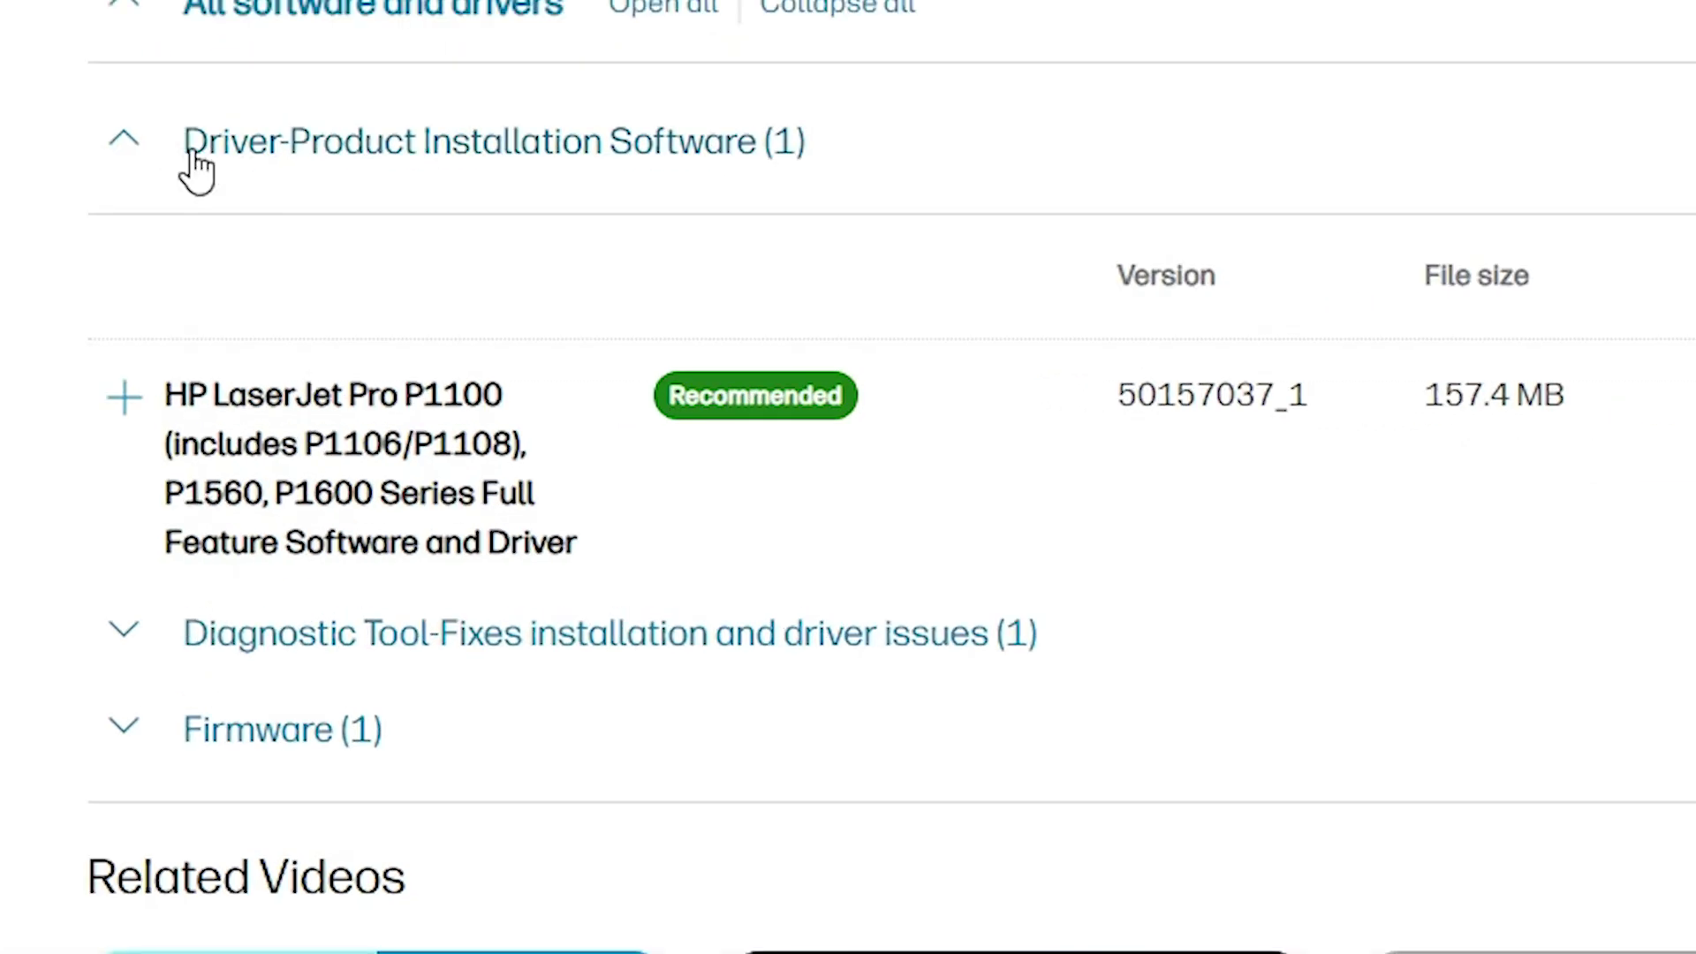
scroll(189, 215, down, 4)
scroll(150, 382, up, 4)
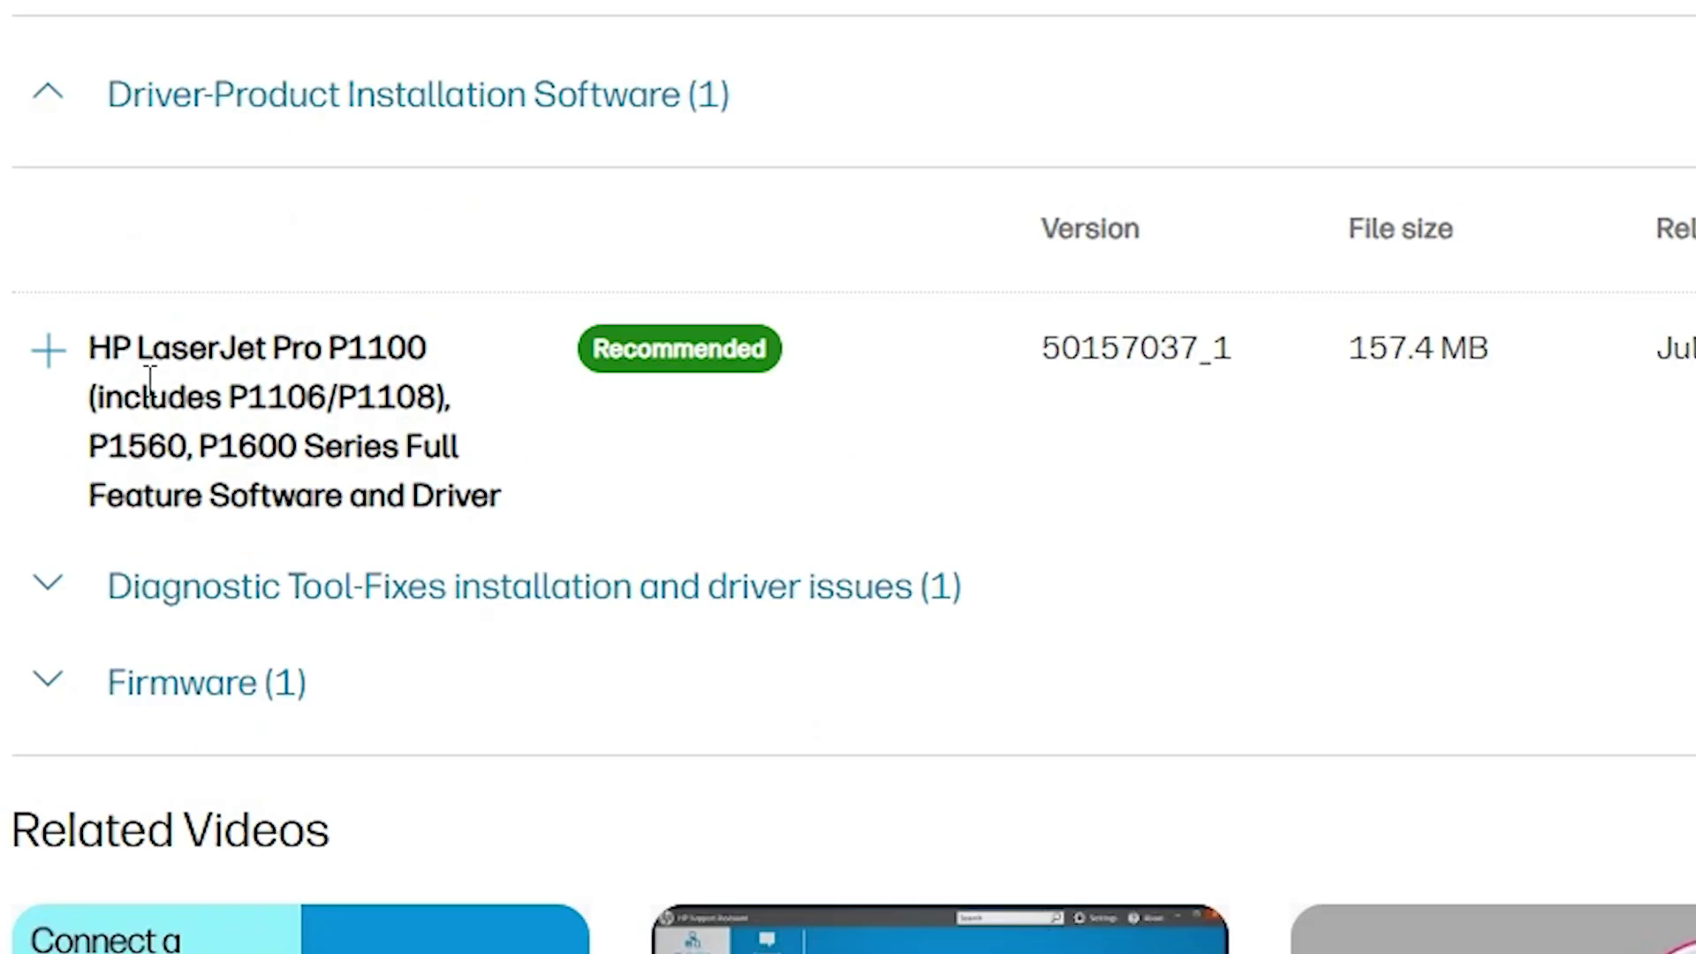
drag(92, 358, 494, 497)
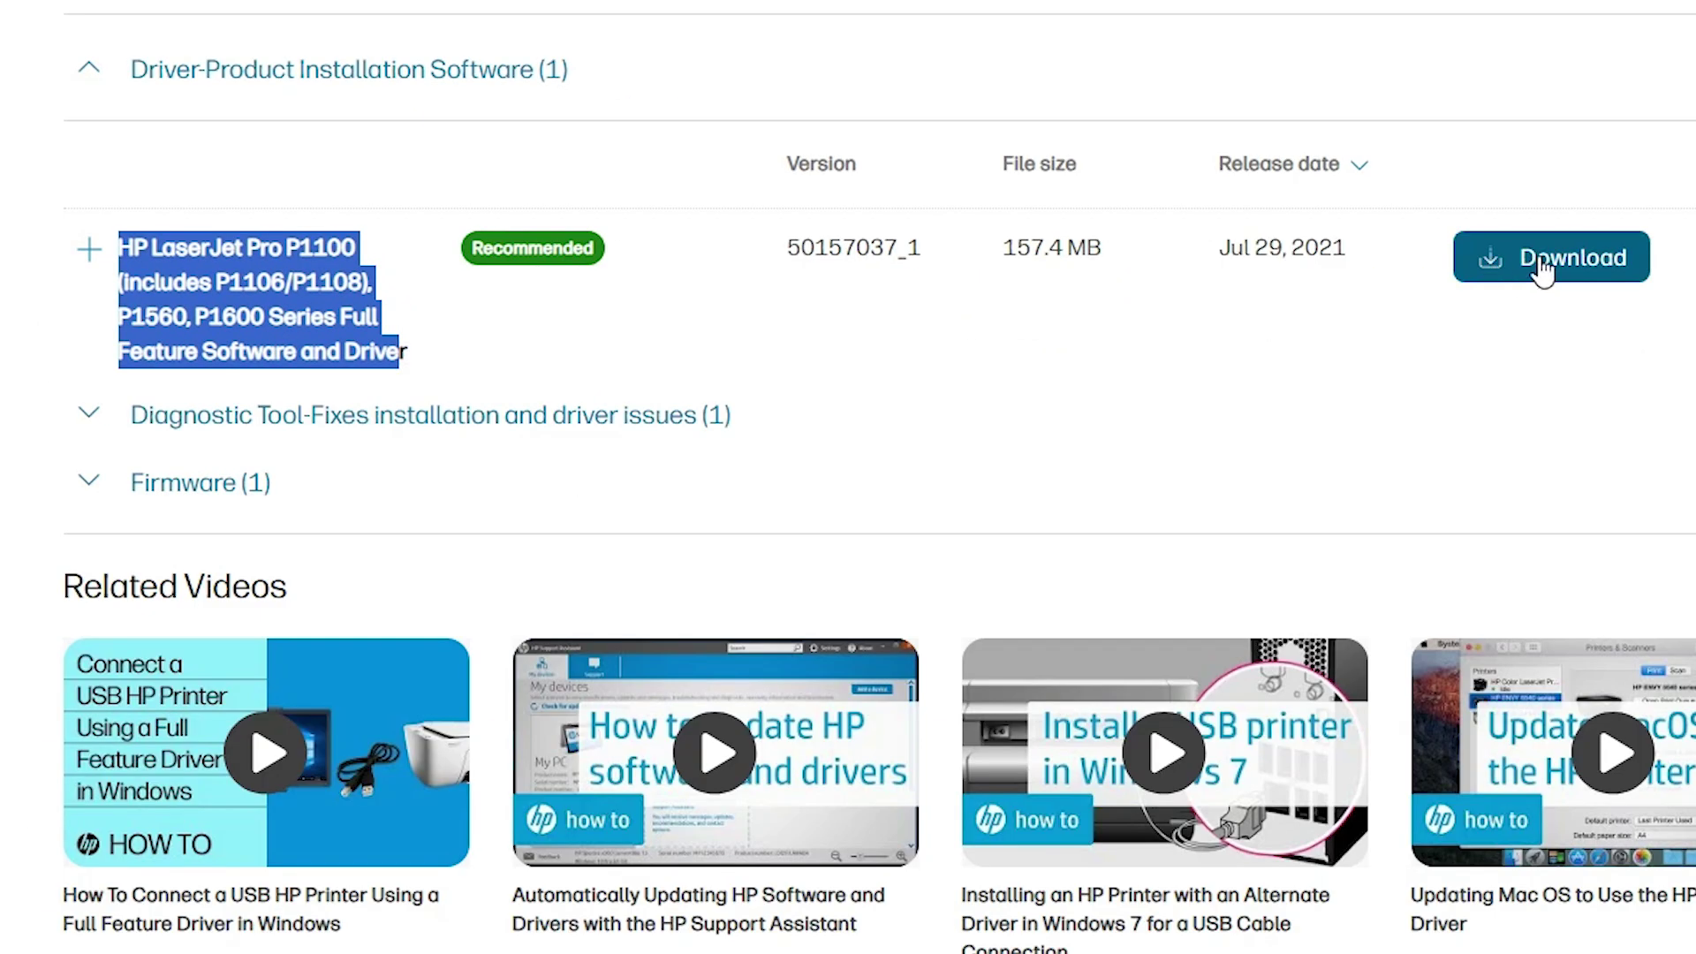
click(1540, 264)
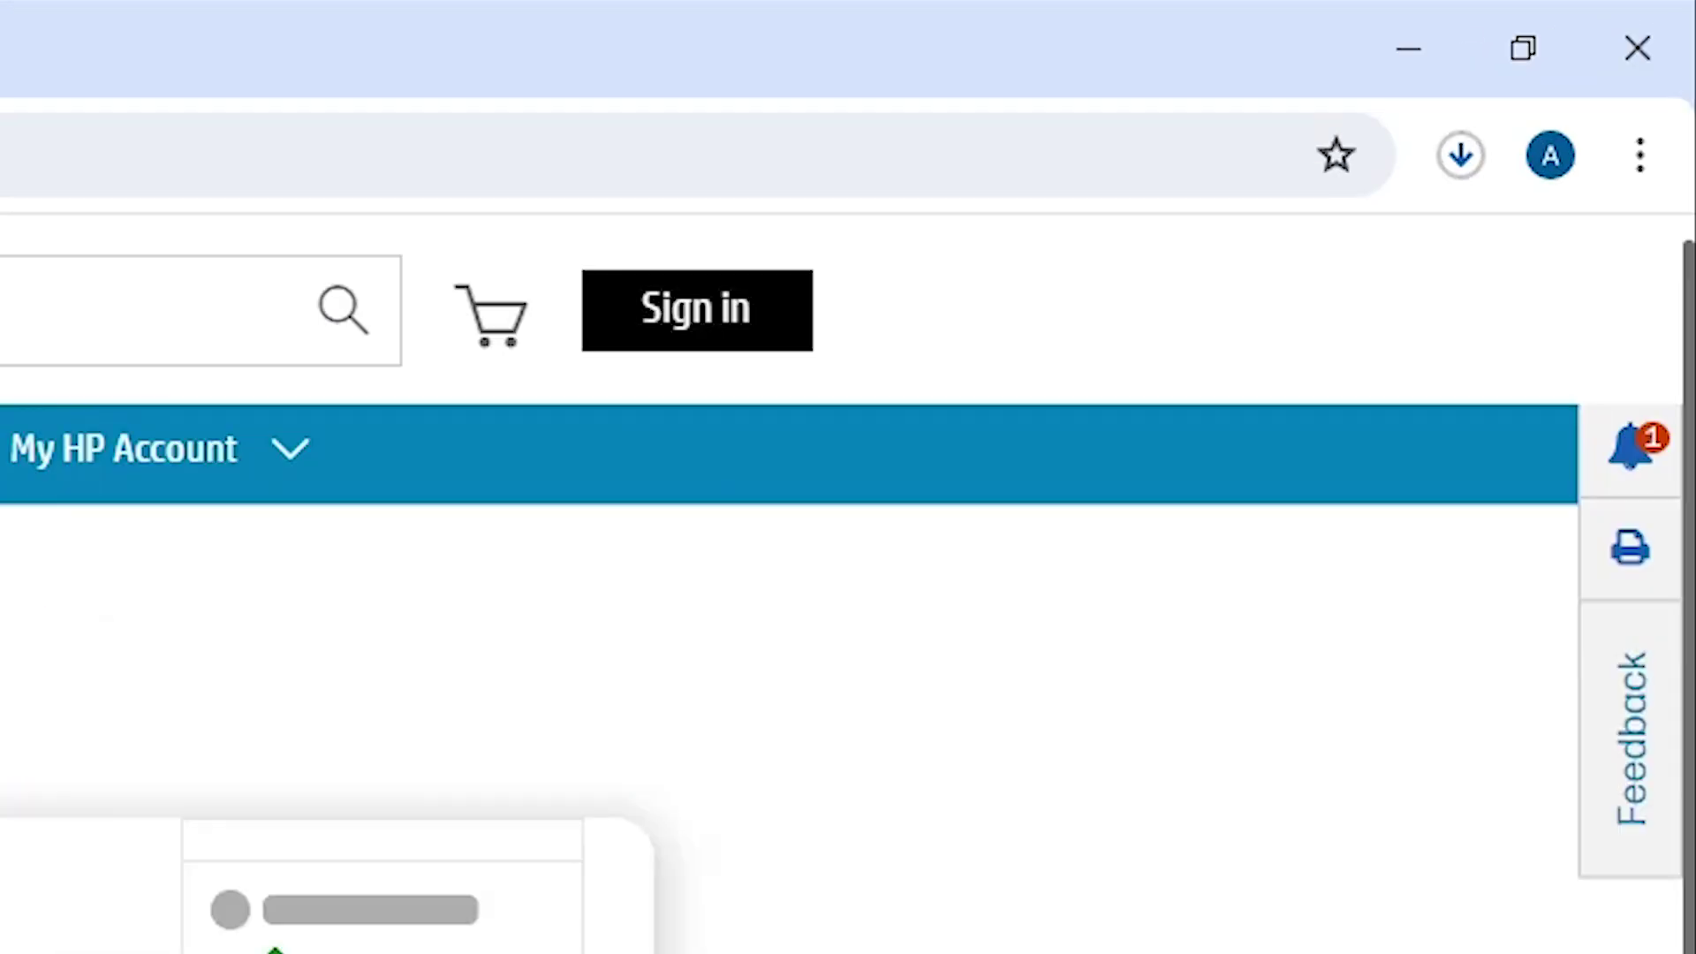
click(1462, 161)
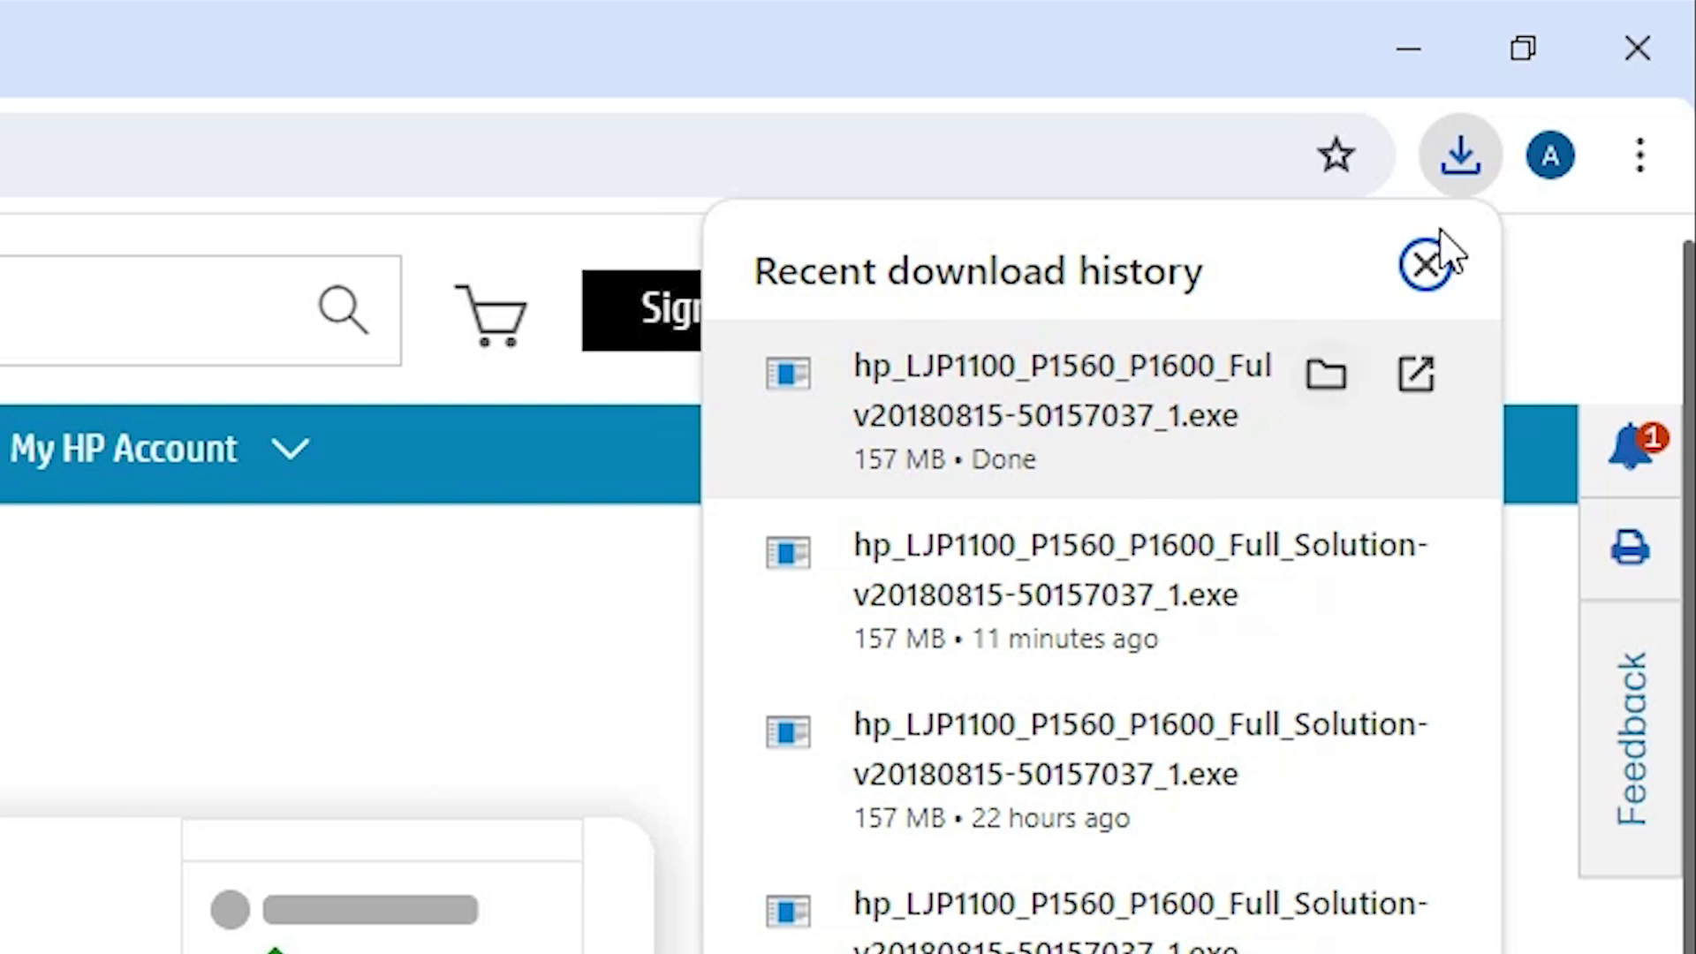
Move the downloaded HP installer .exe from the Downloads folder to the desktop.
click(1345, 379)
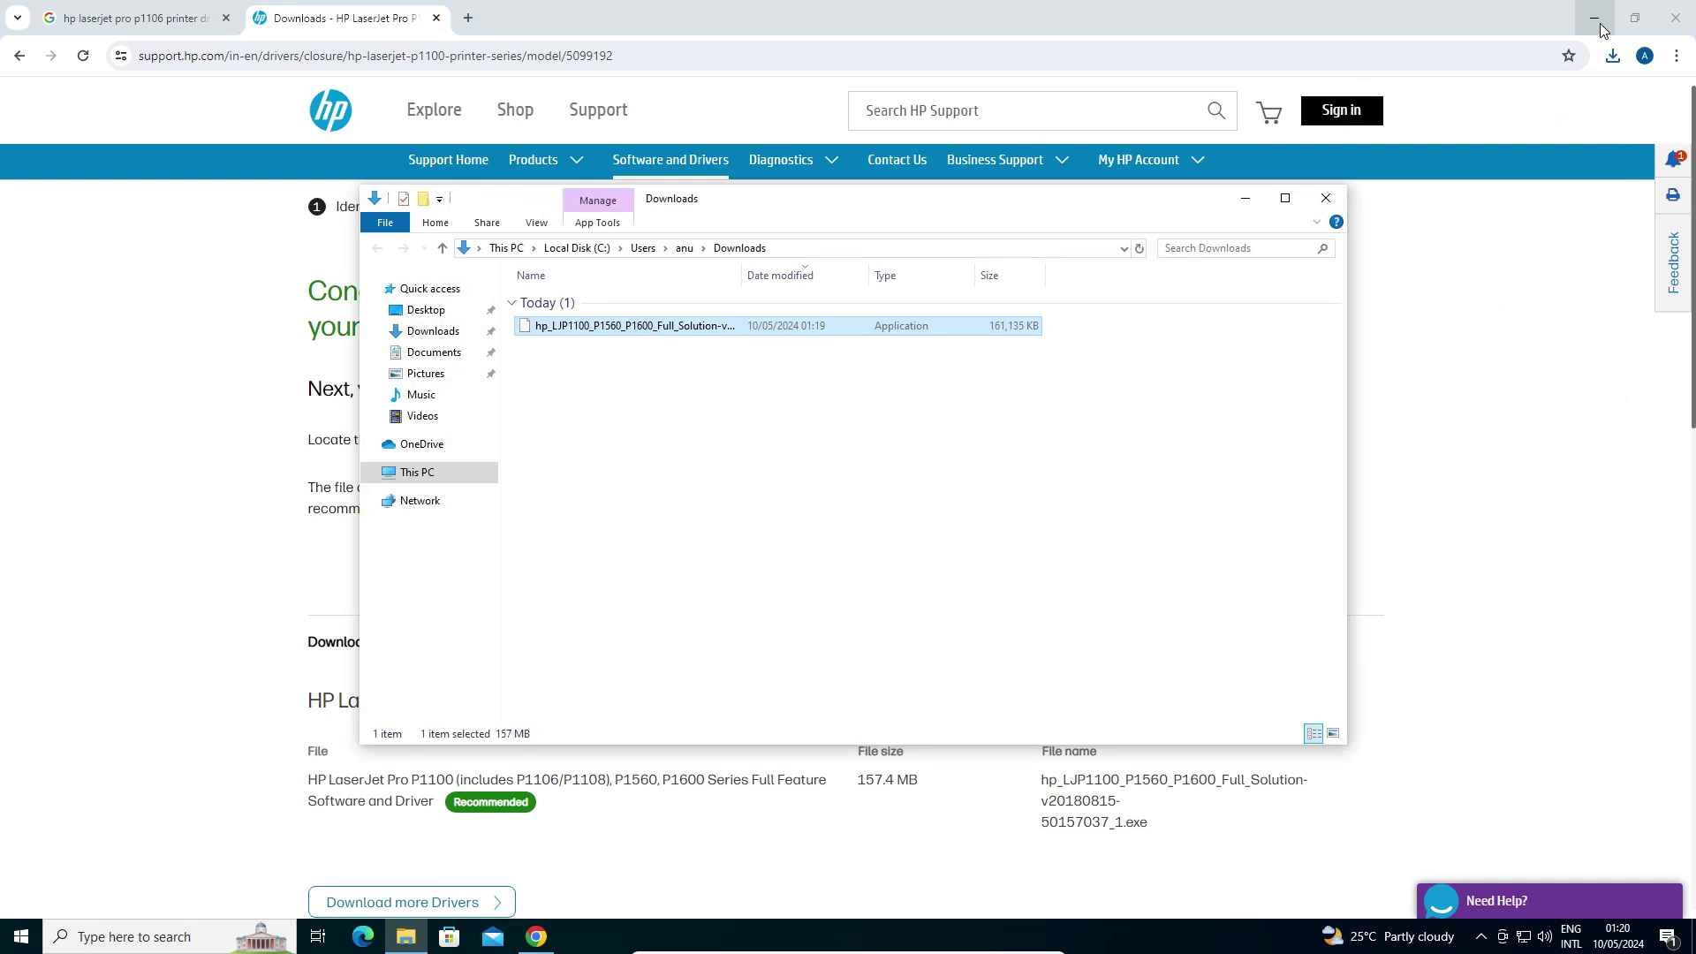
click(1597, 22)
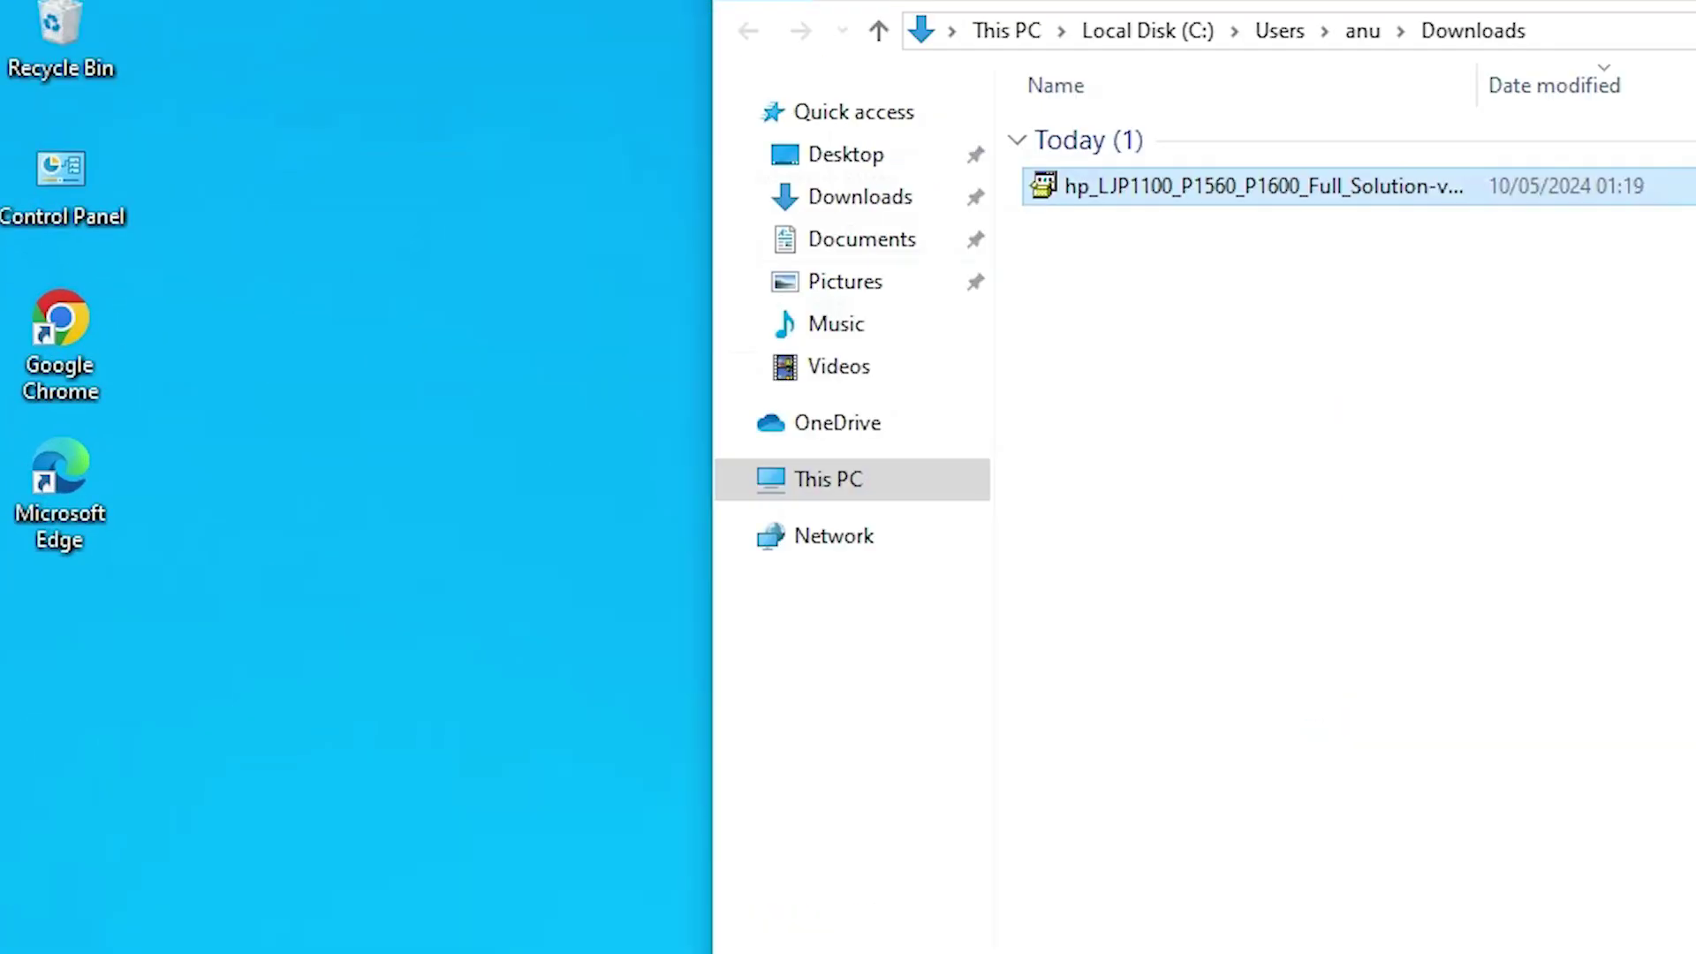
drag(1198, 193, 129, 681)
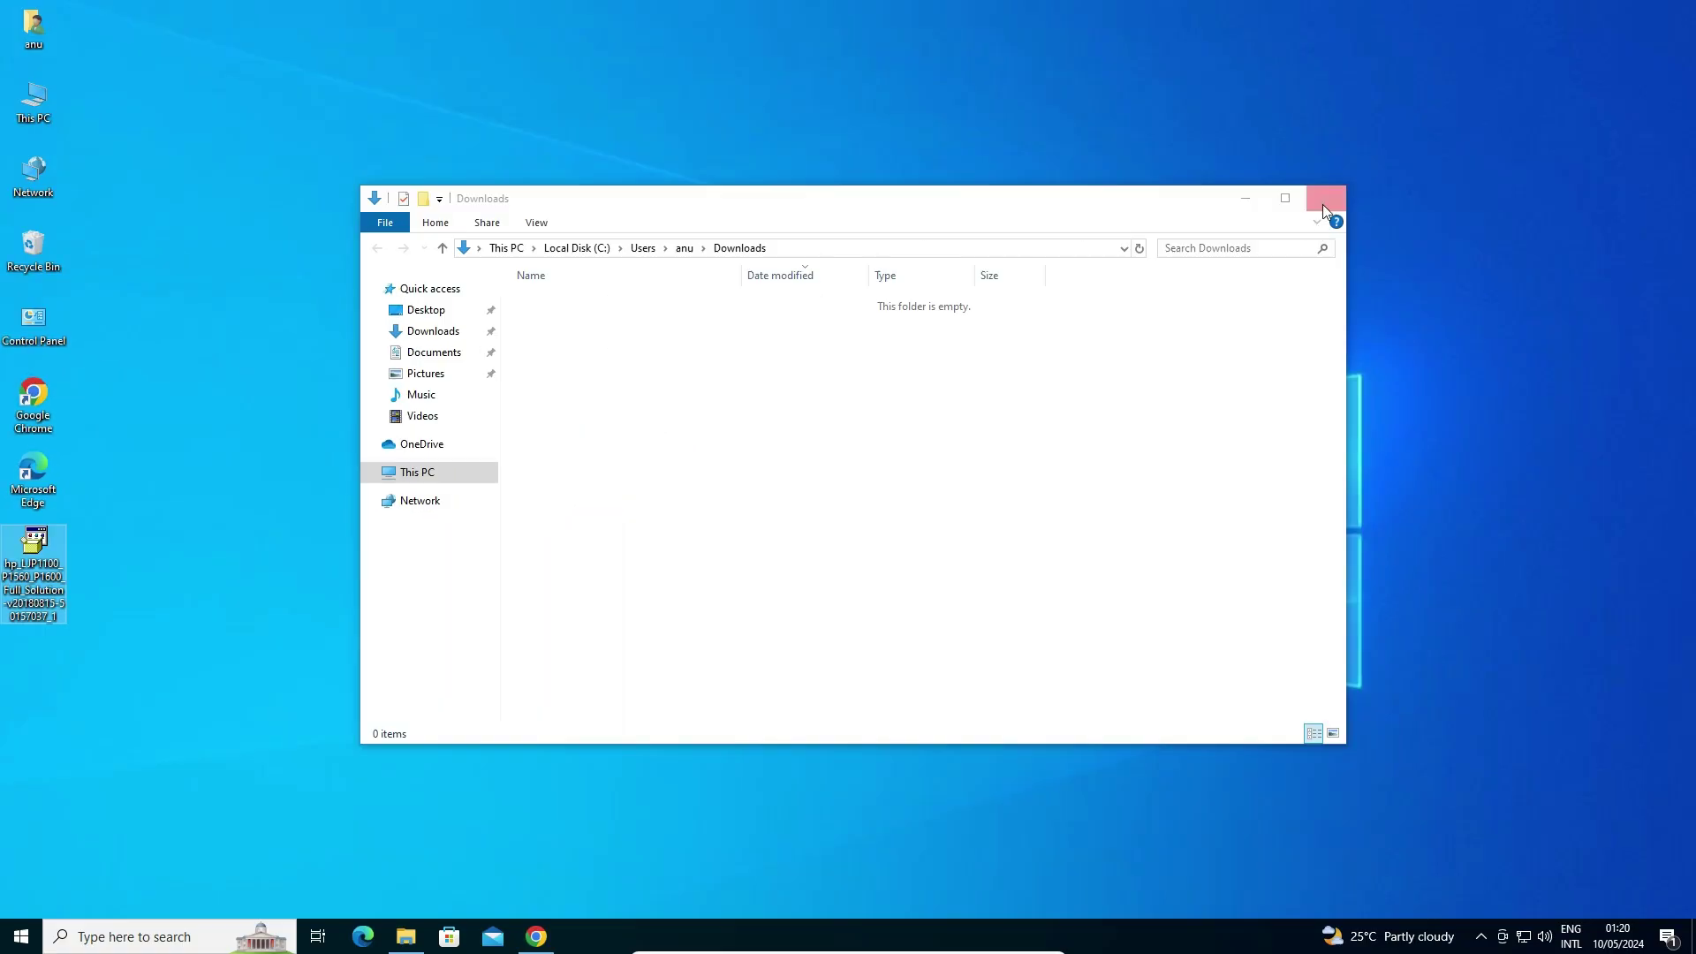
click(1324, 209)
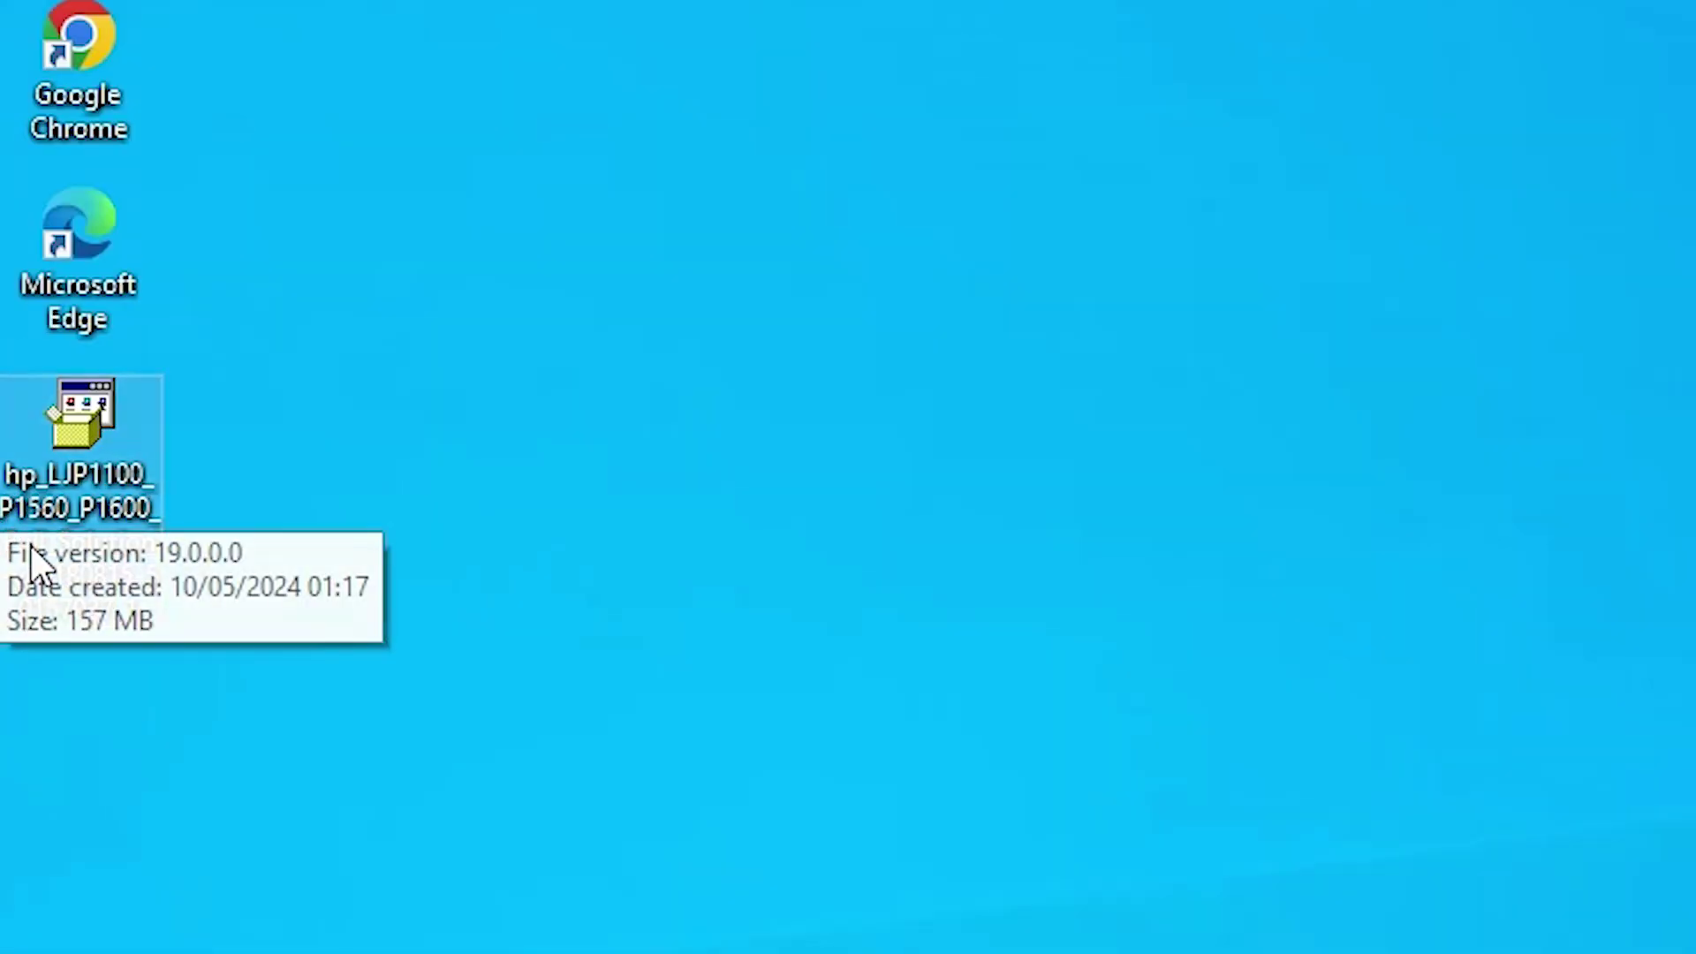
click(123, 428)
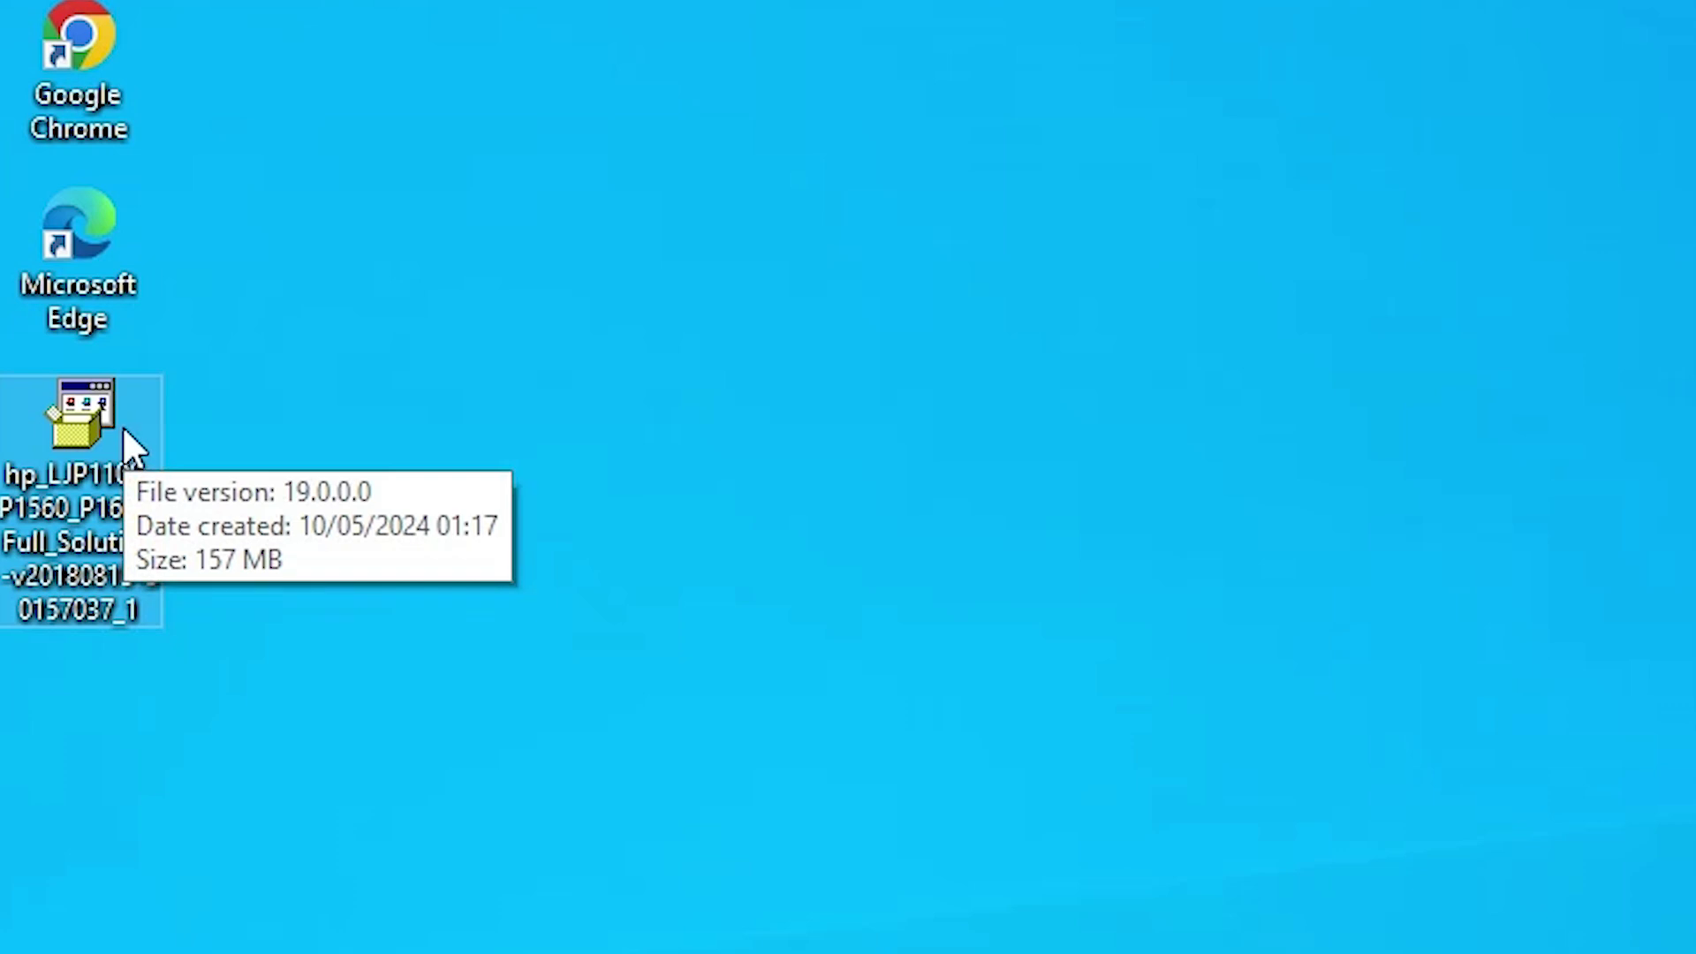
Extract the HP installer with WinRAR into the suggested desktop folder.
right_click(60, 447)
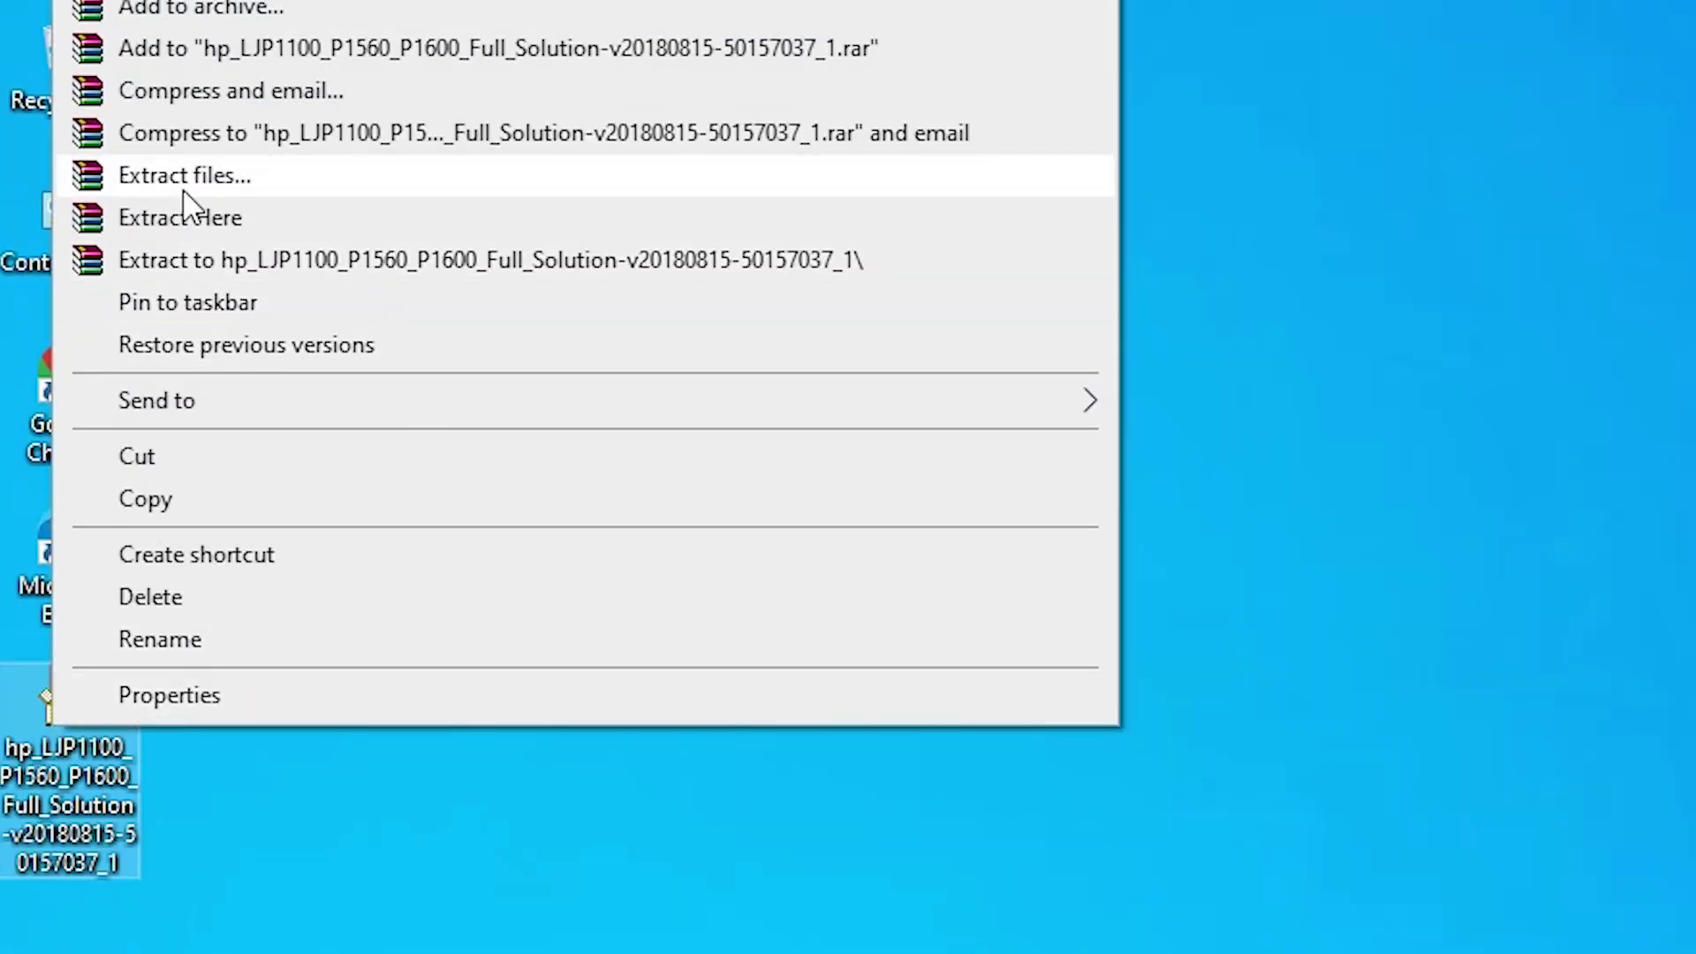
click(182, 200)
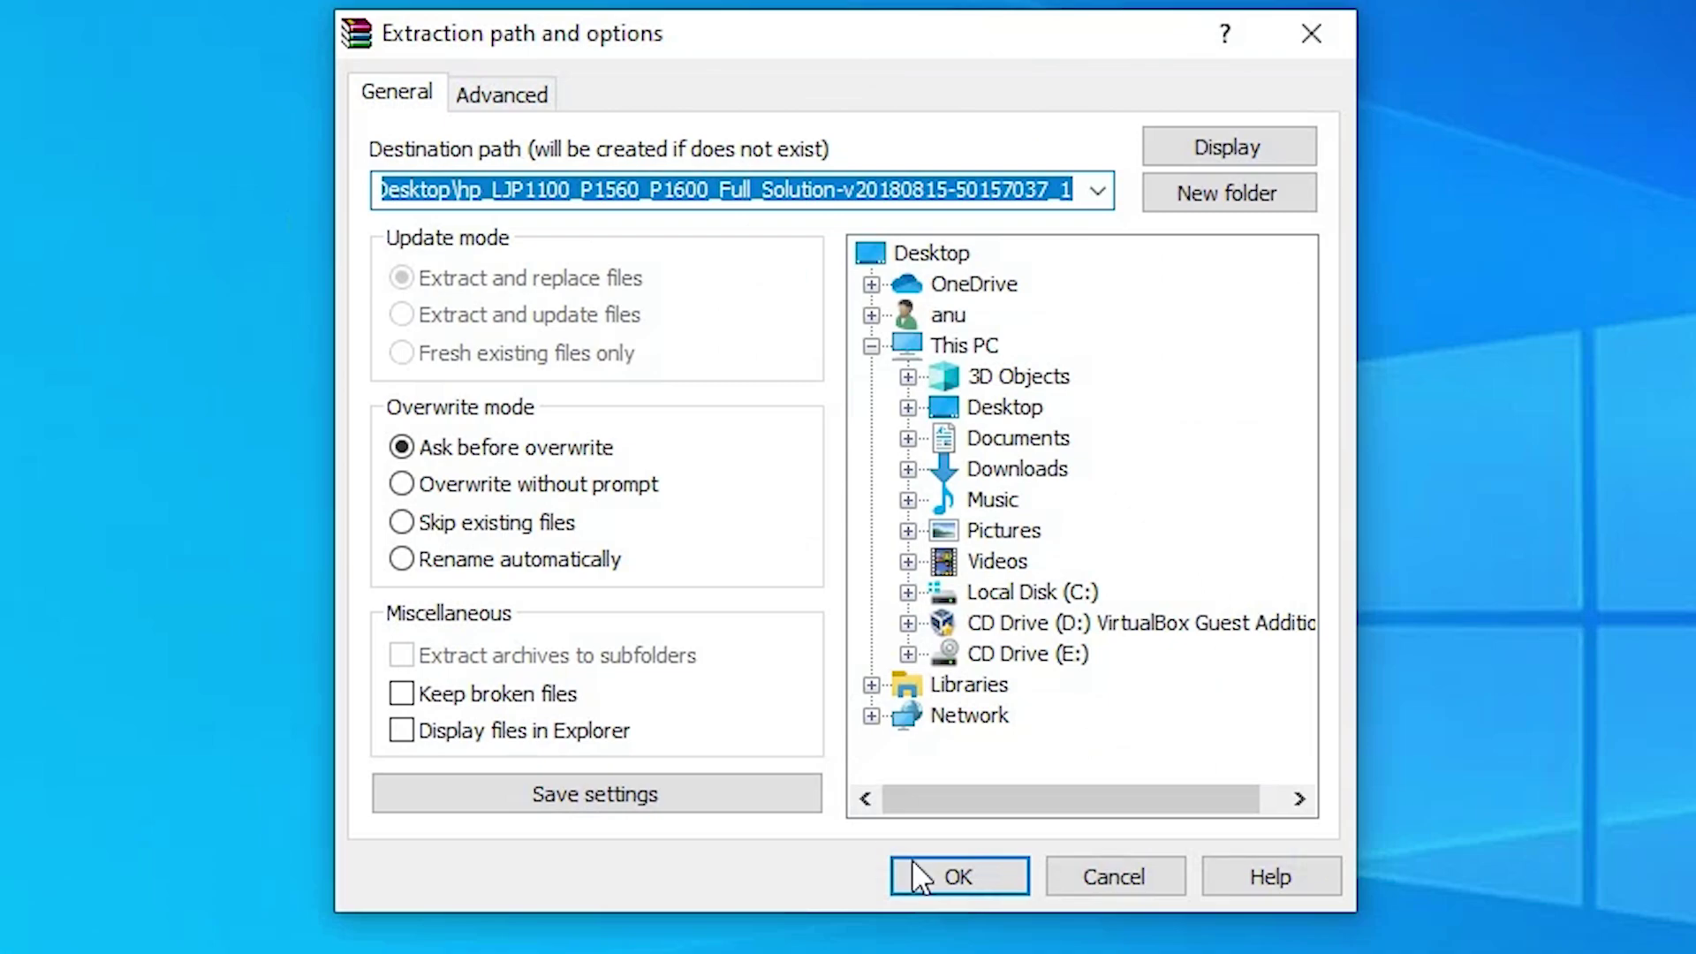
click(915, 873)
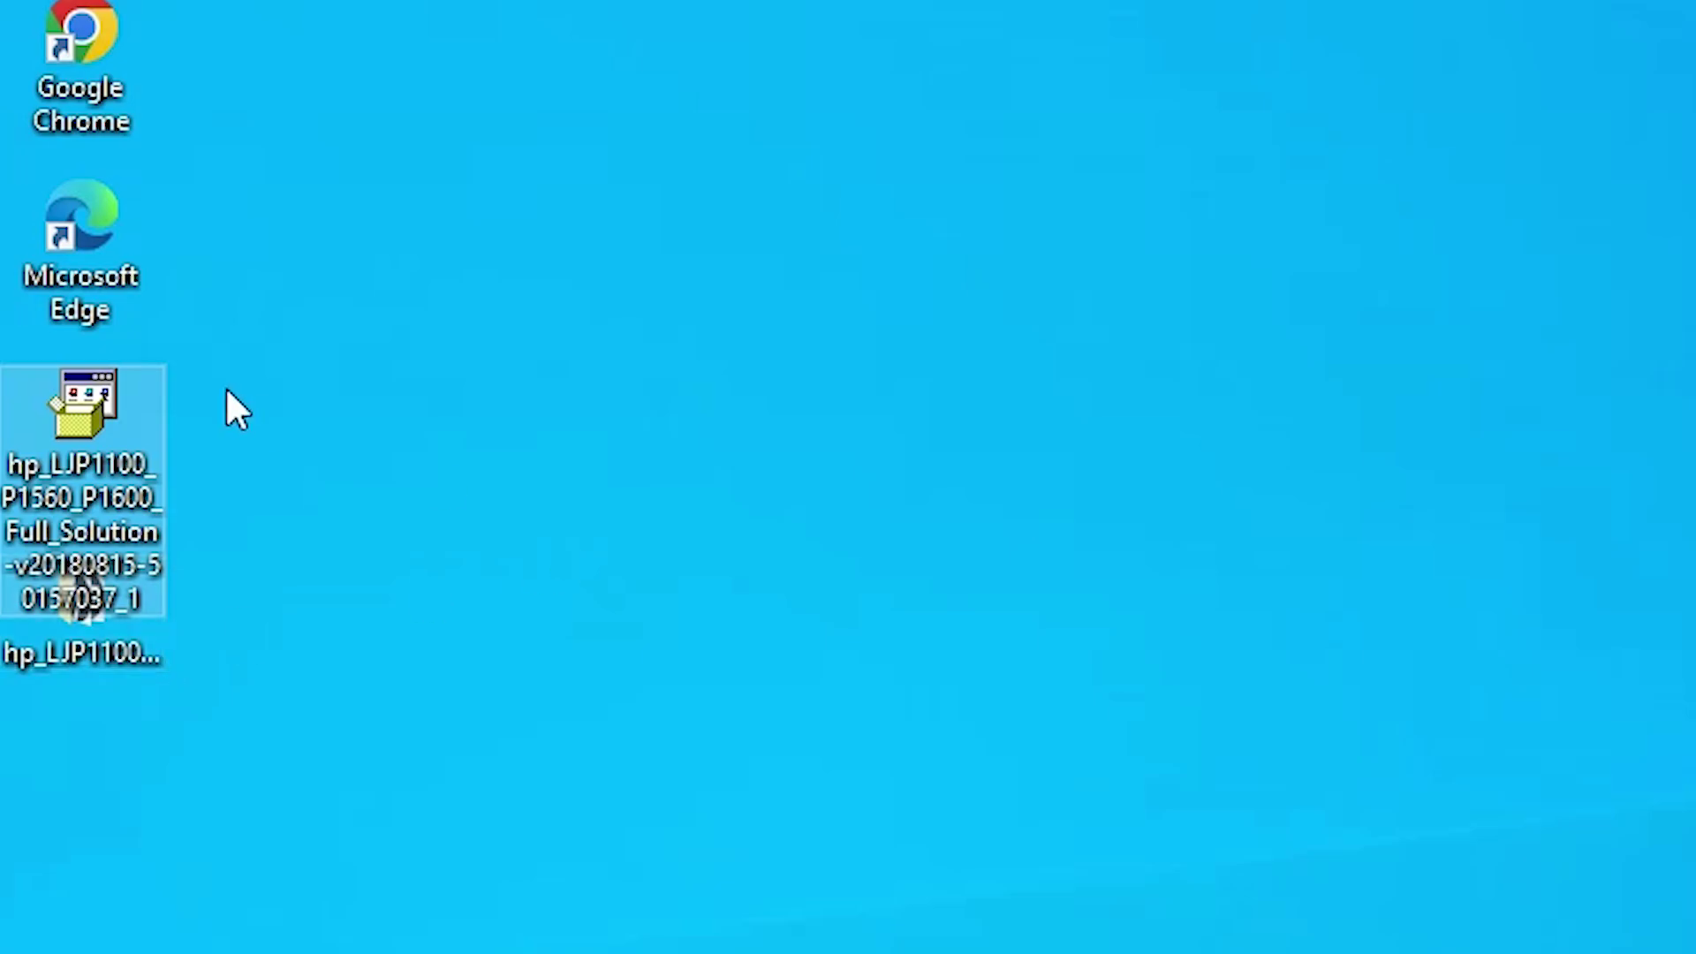
click(89, 258)
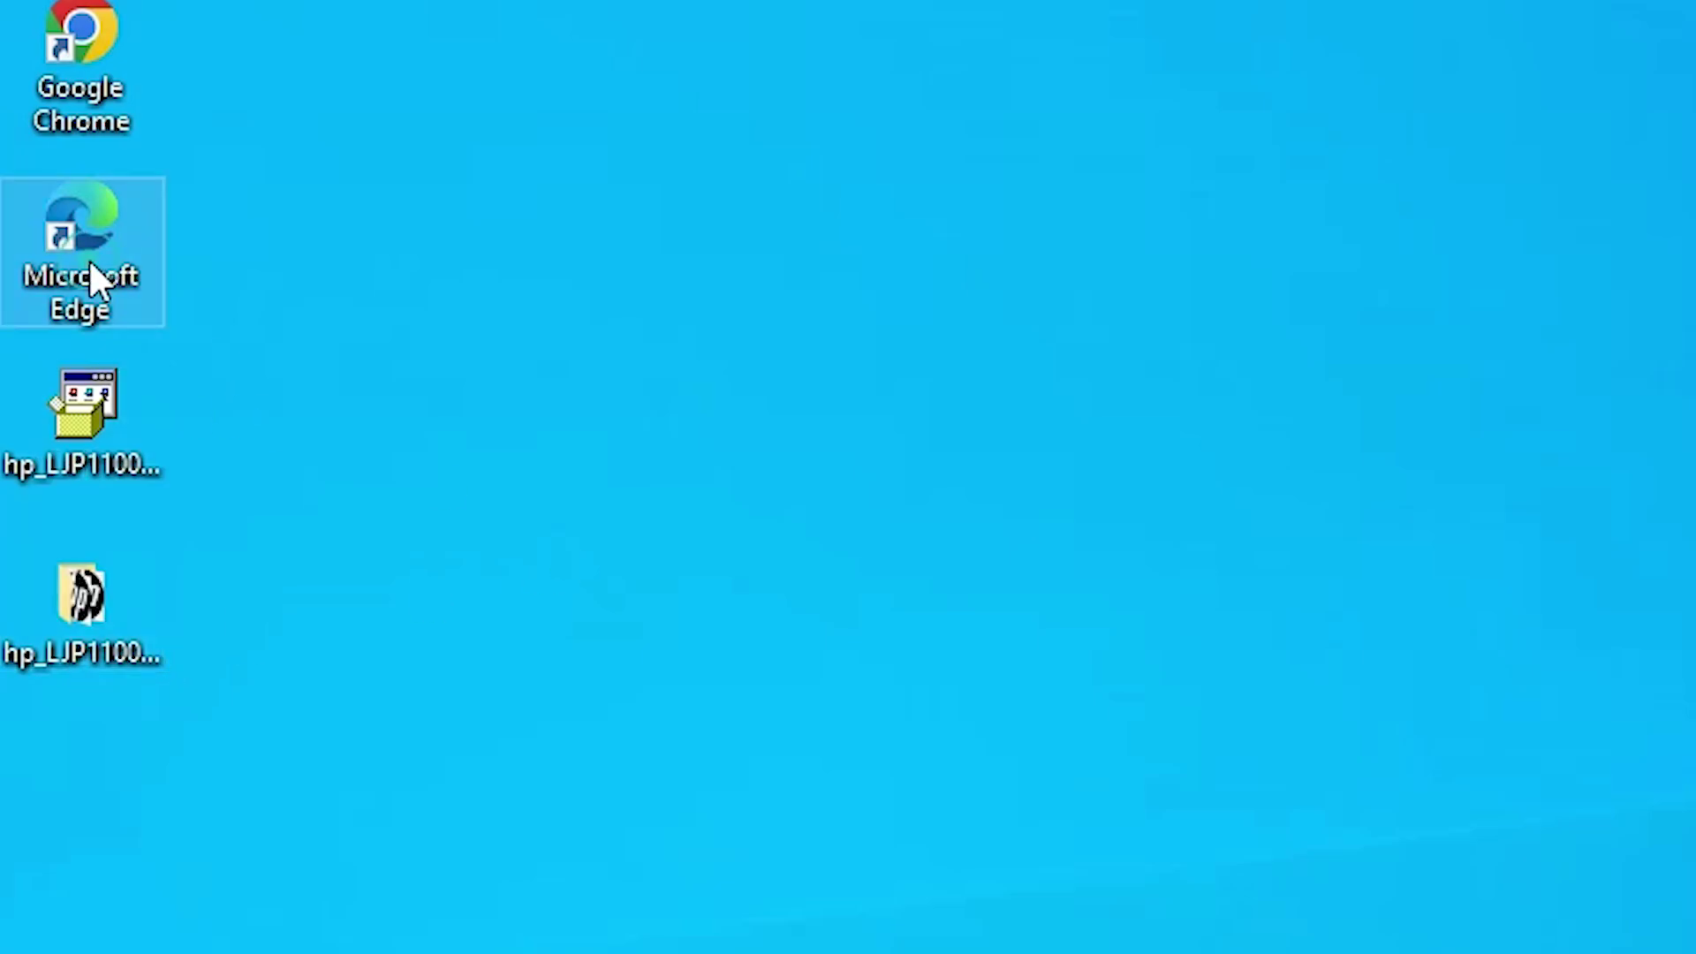
Look through the extracted hp_LJP1100 Full_Solution folder's files, then close it.
double_click(67, 627)
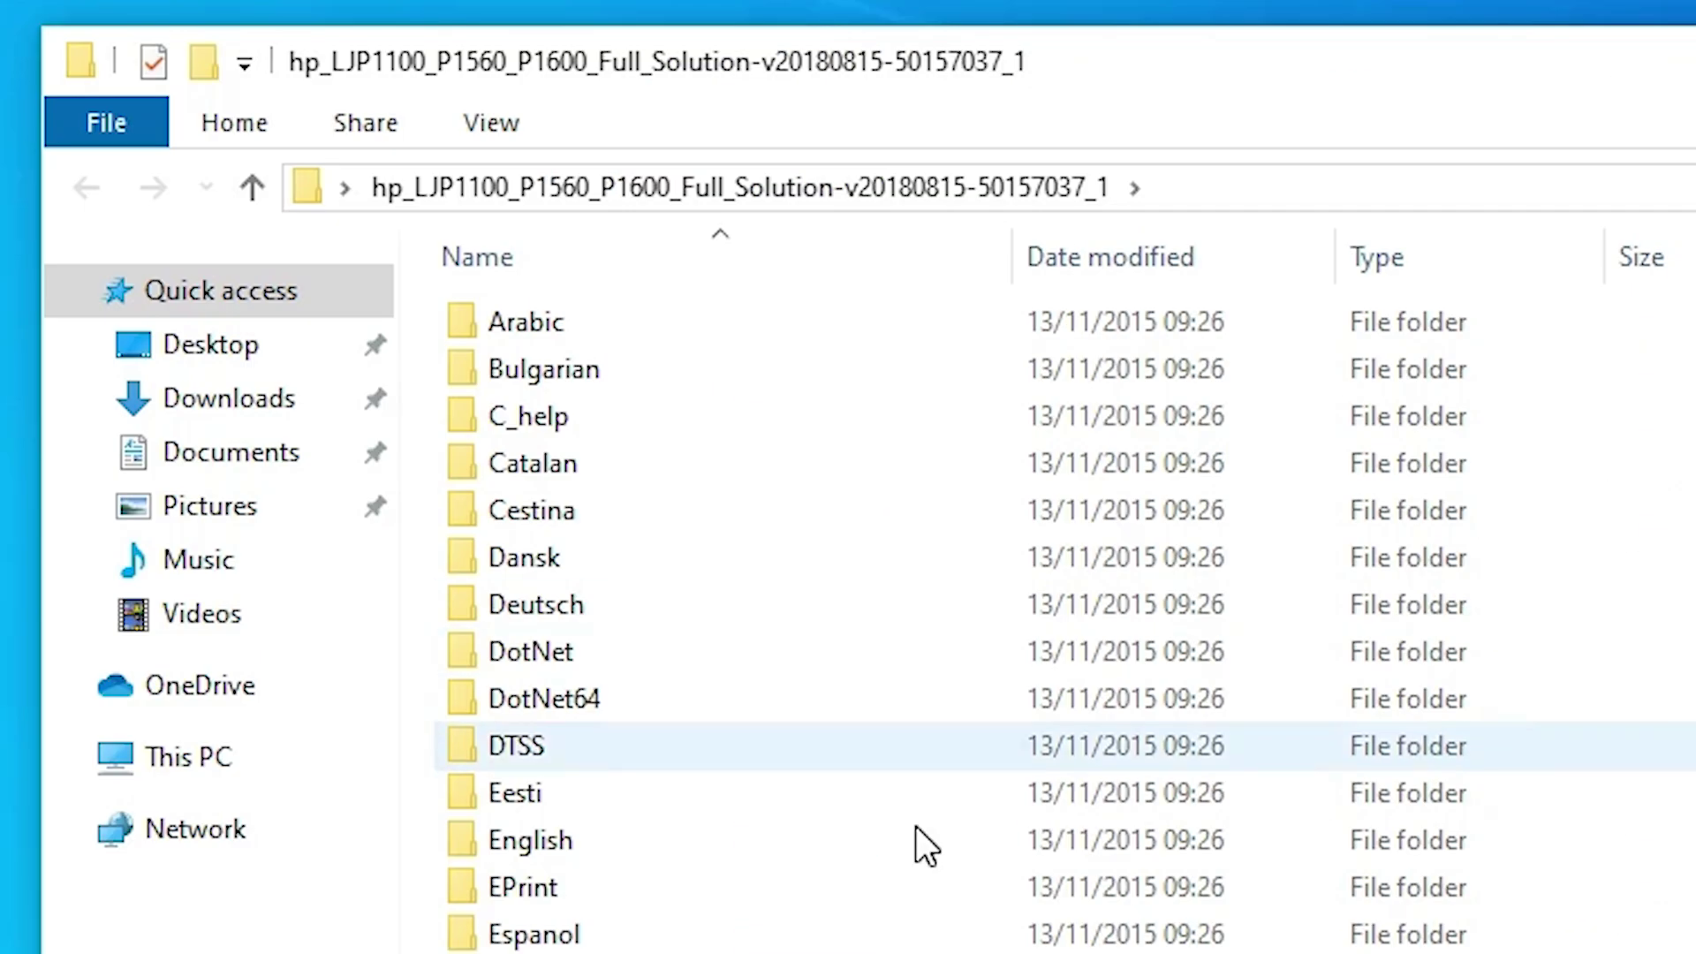
scroll(915, 825, down, 20)
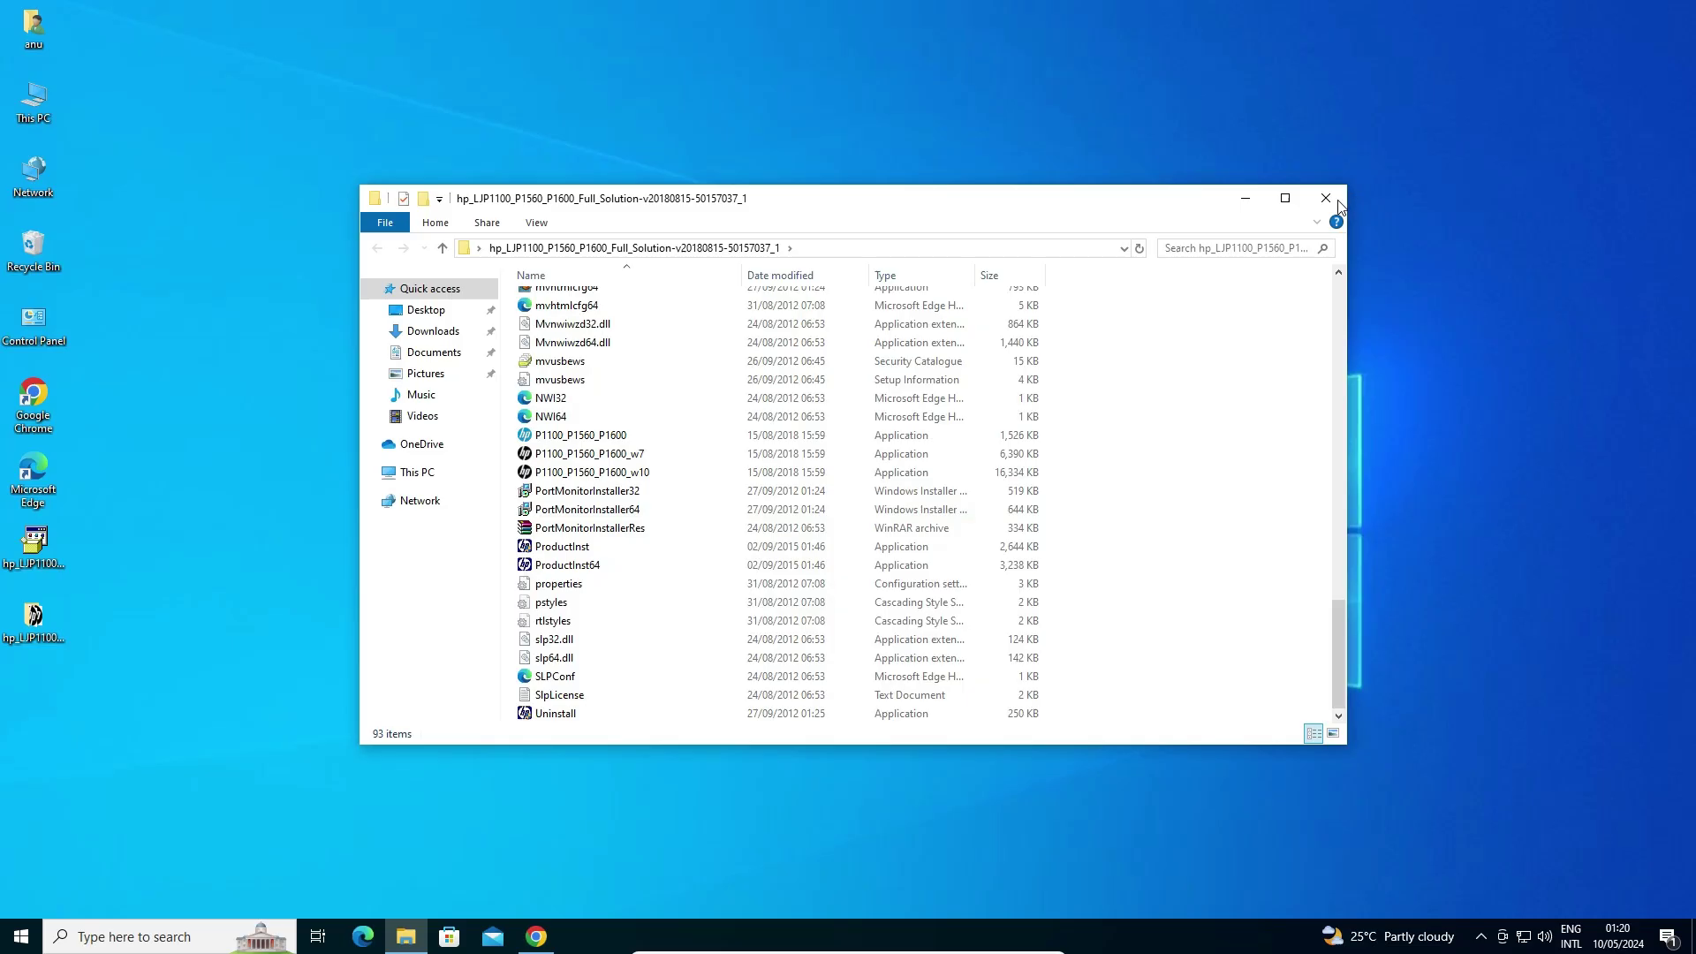
click(1336, 201)
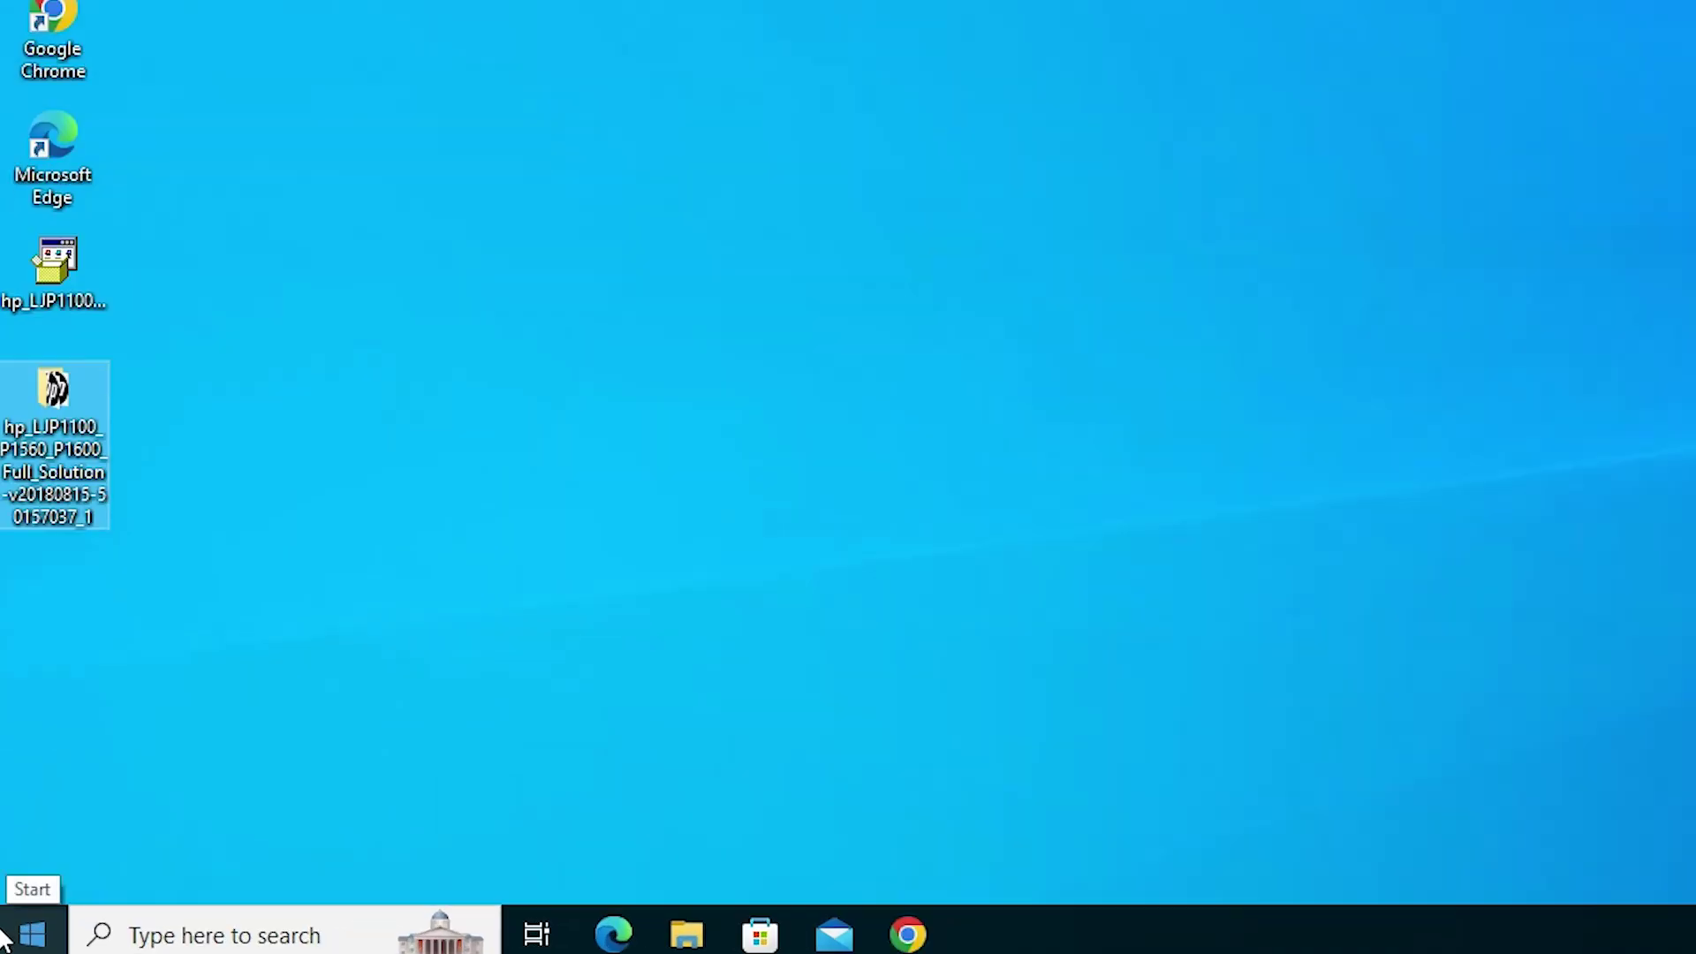
From Printers & scanners, start adding a printer using the 'printer isn't listed' option.
click(4, 931)
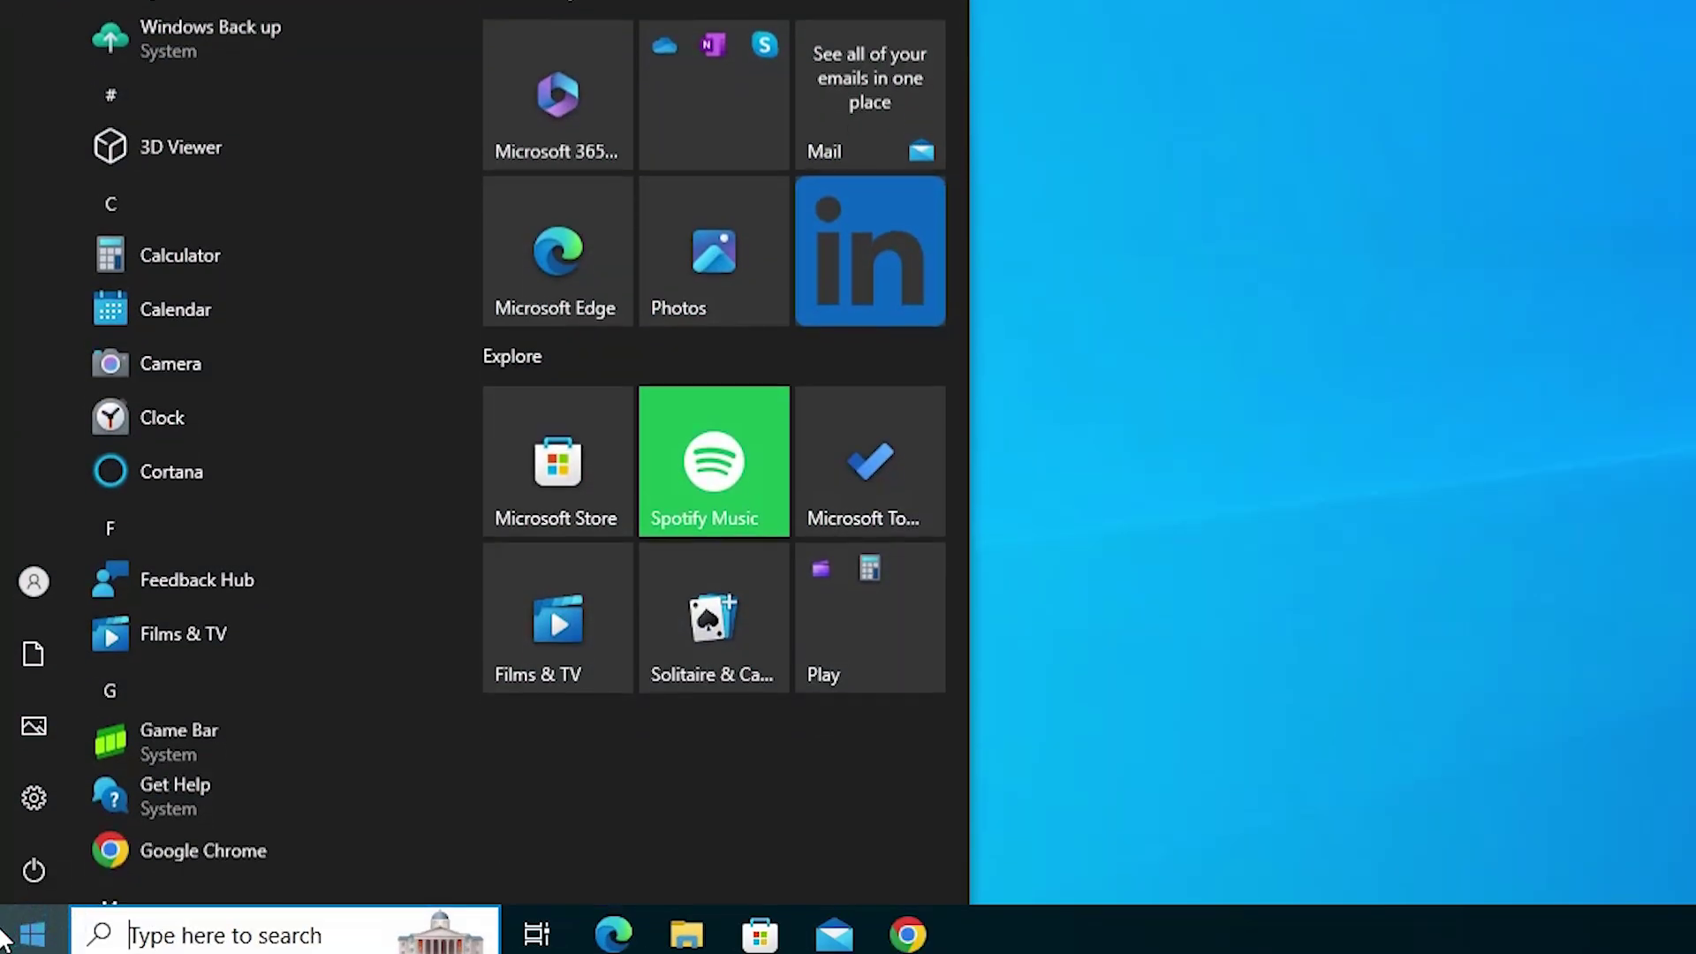
text(pr)
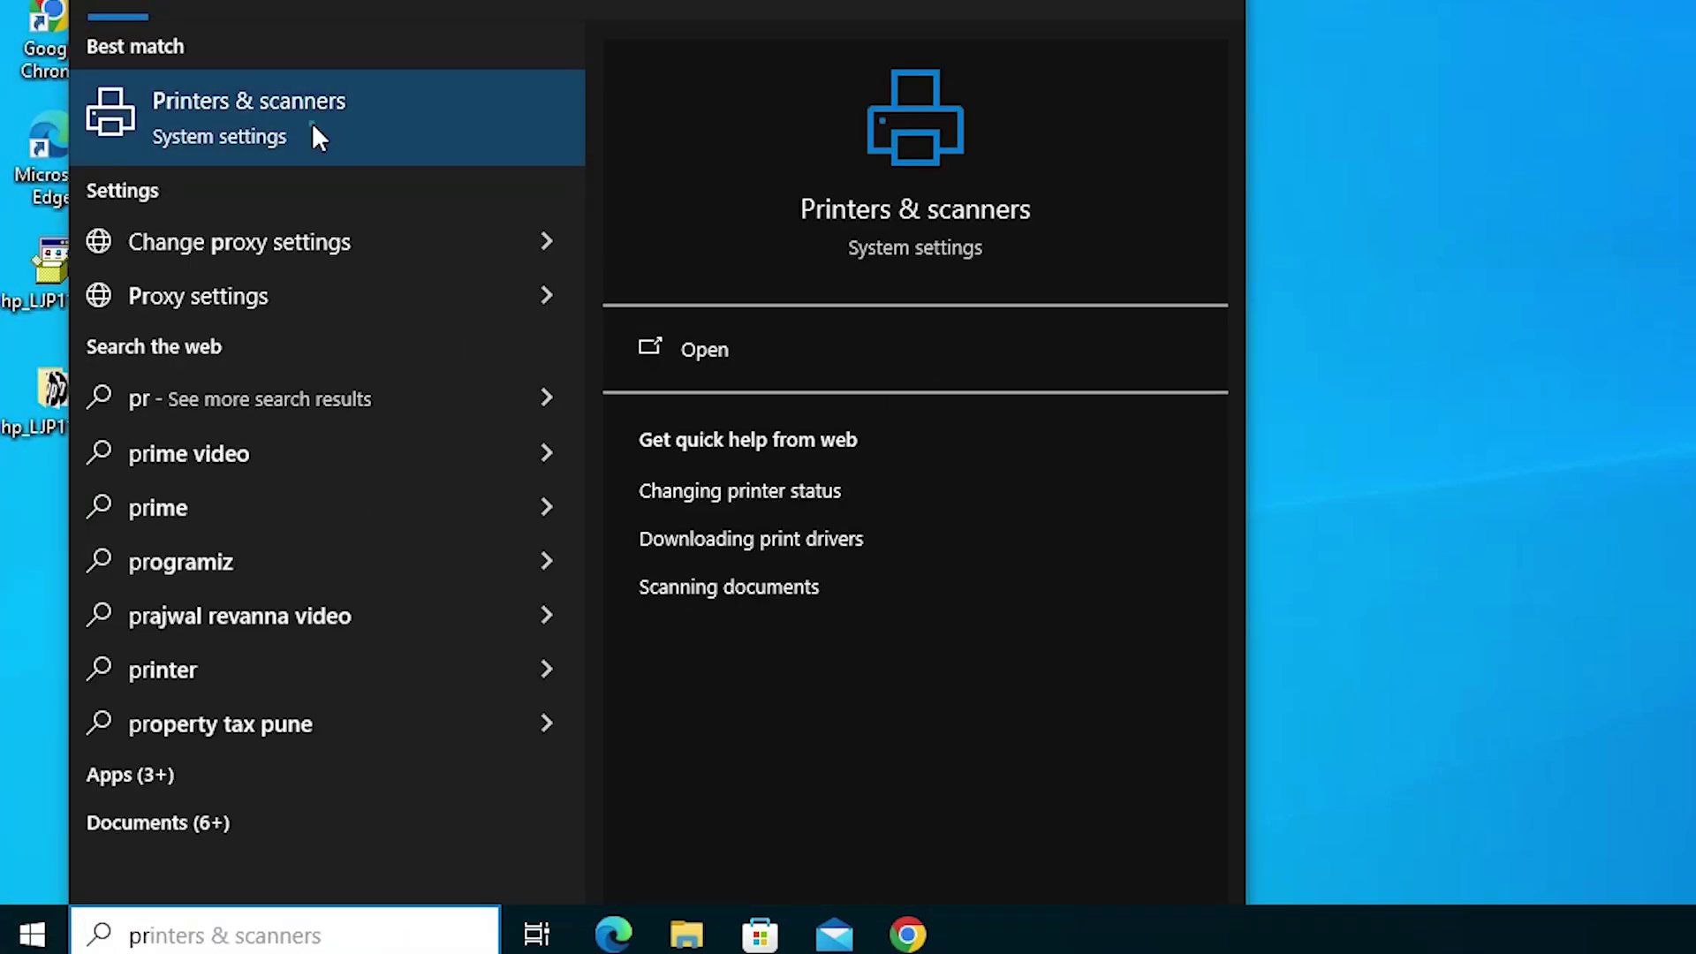
click(314, 128)
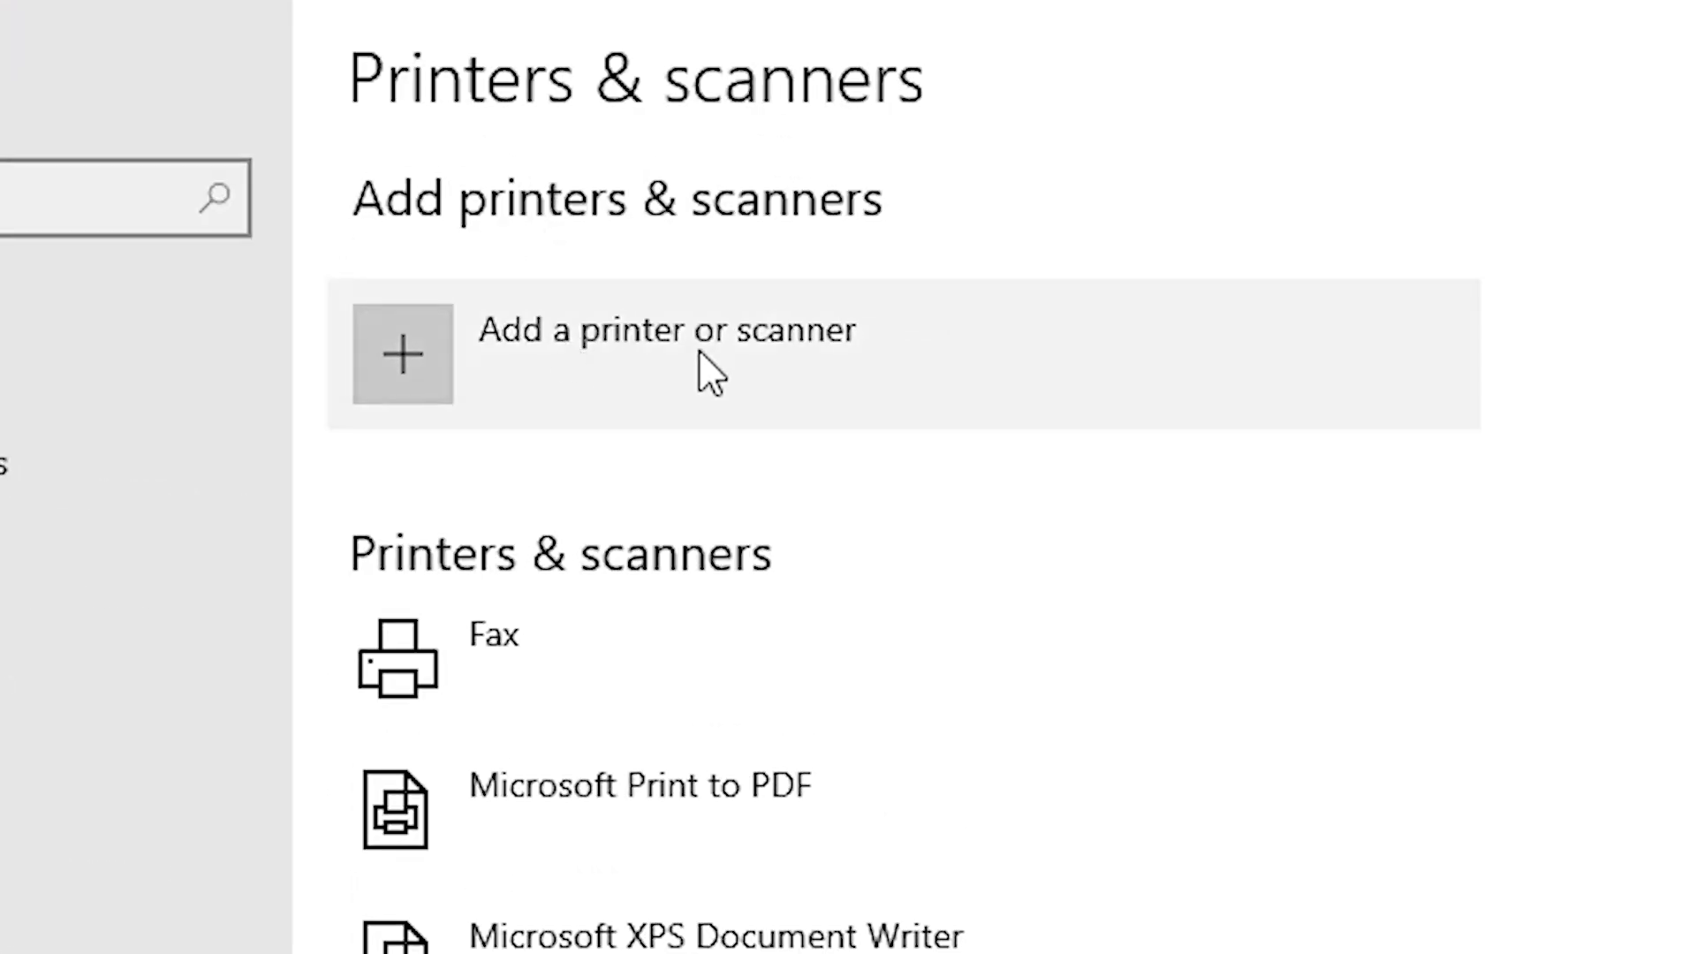
click(697, 352)
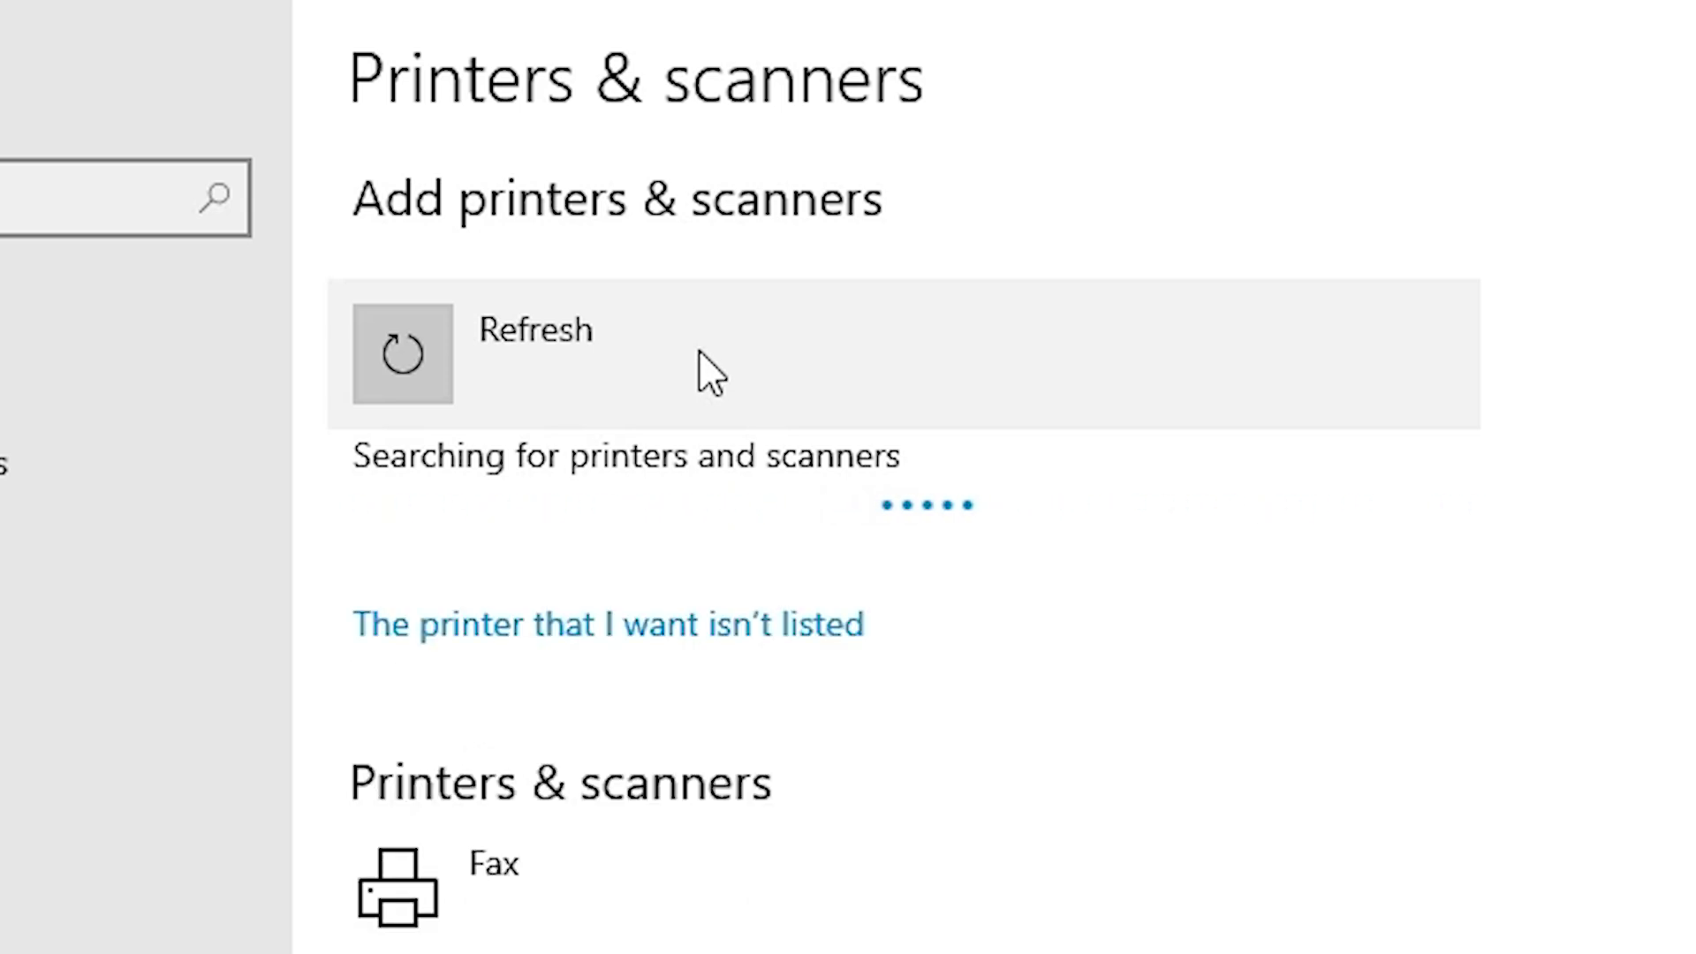
click(586, 641)
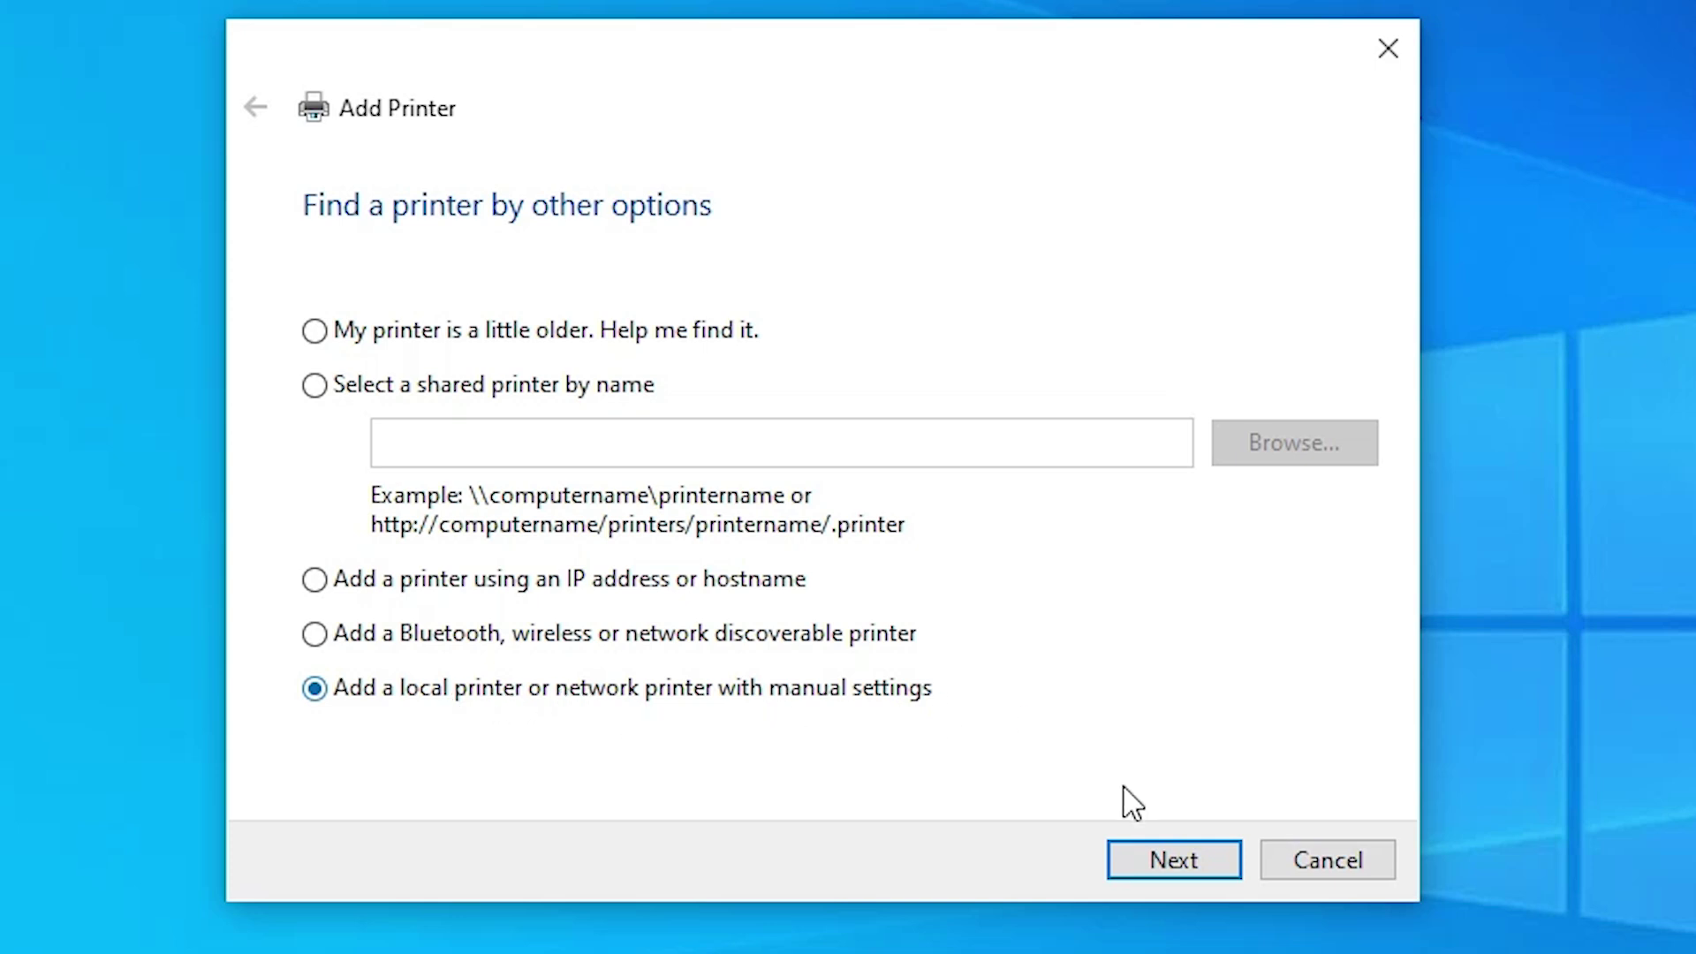
Set up a manual local printer on the existing USB001 (Local Port).
click(1165, 873)
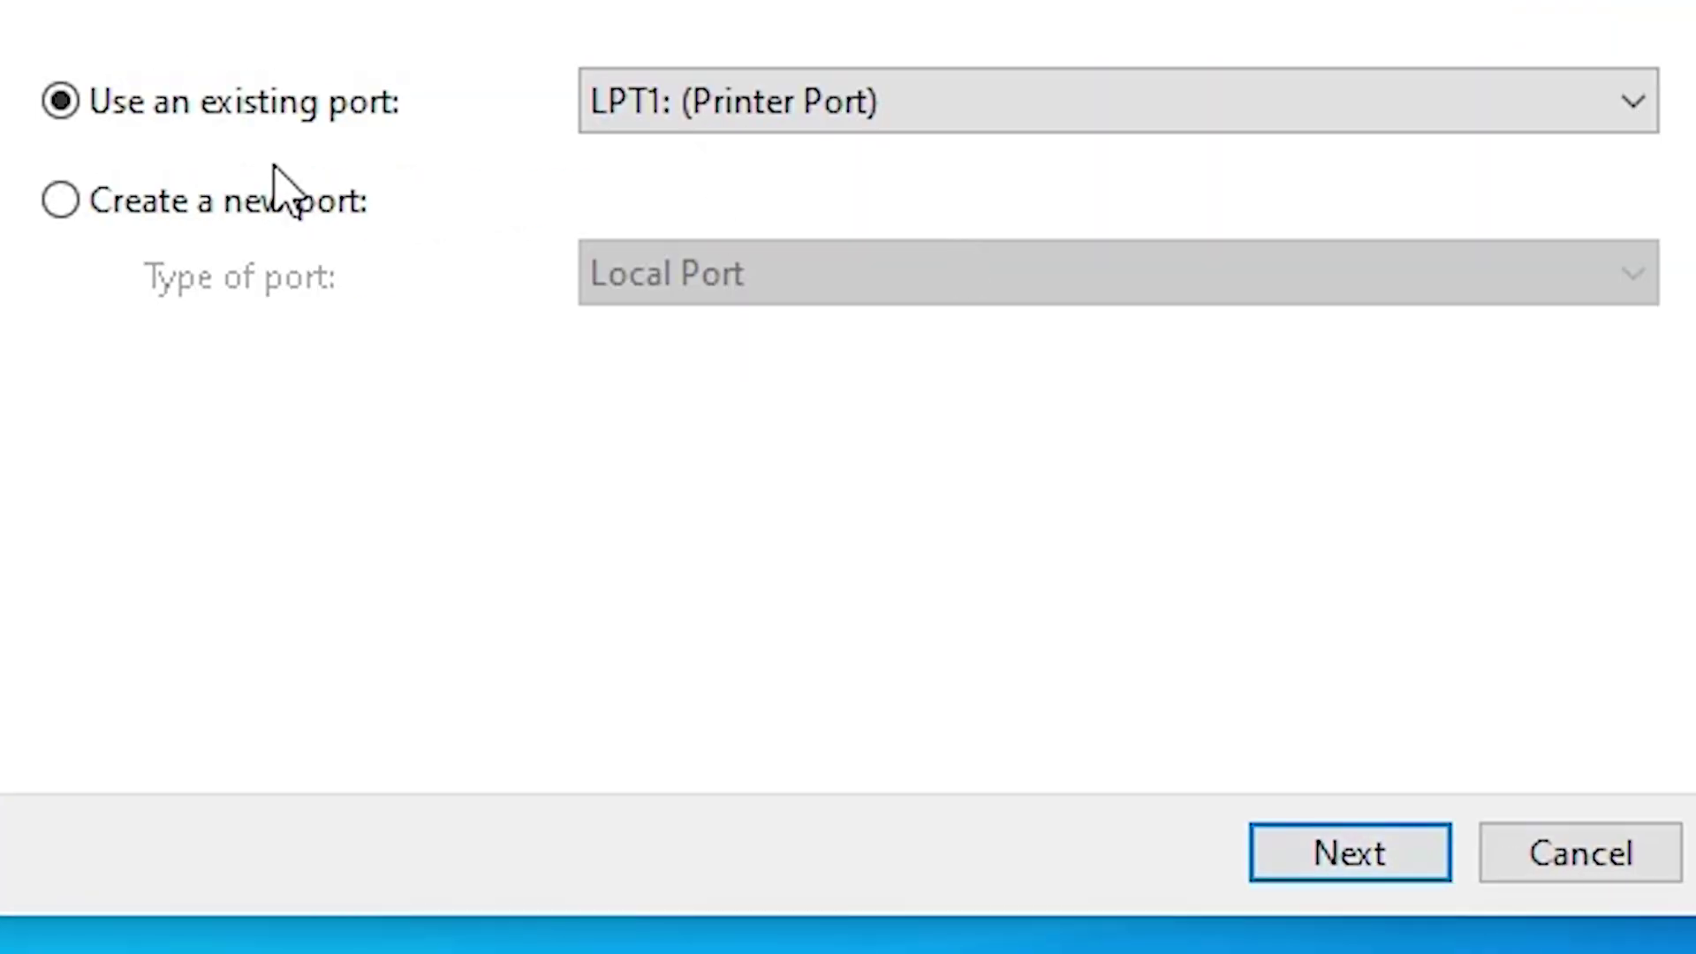
click(906, 127)
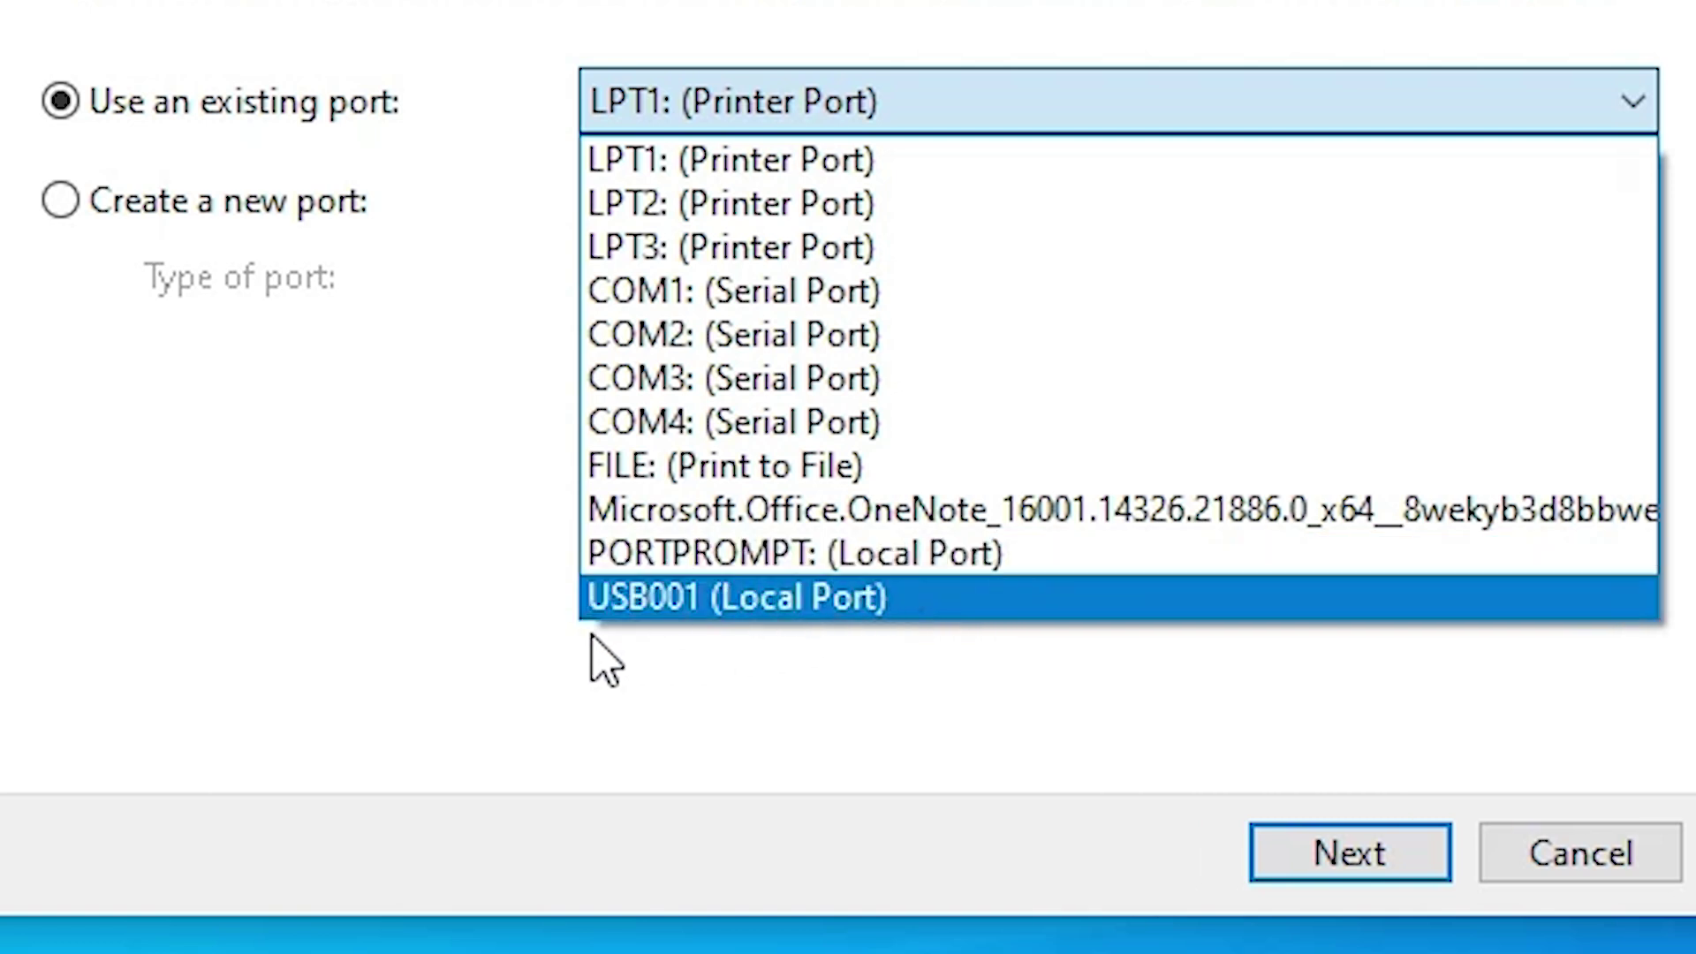
click(842, 602)
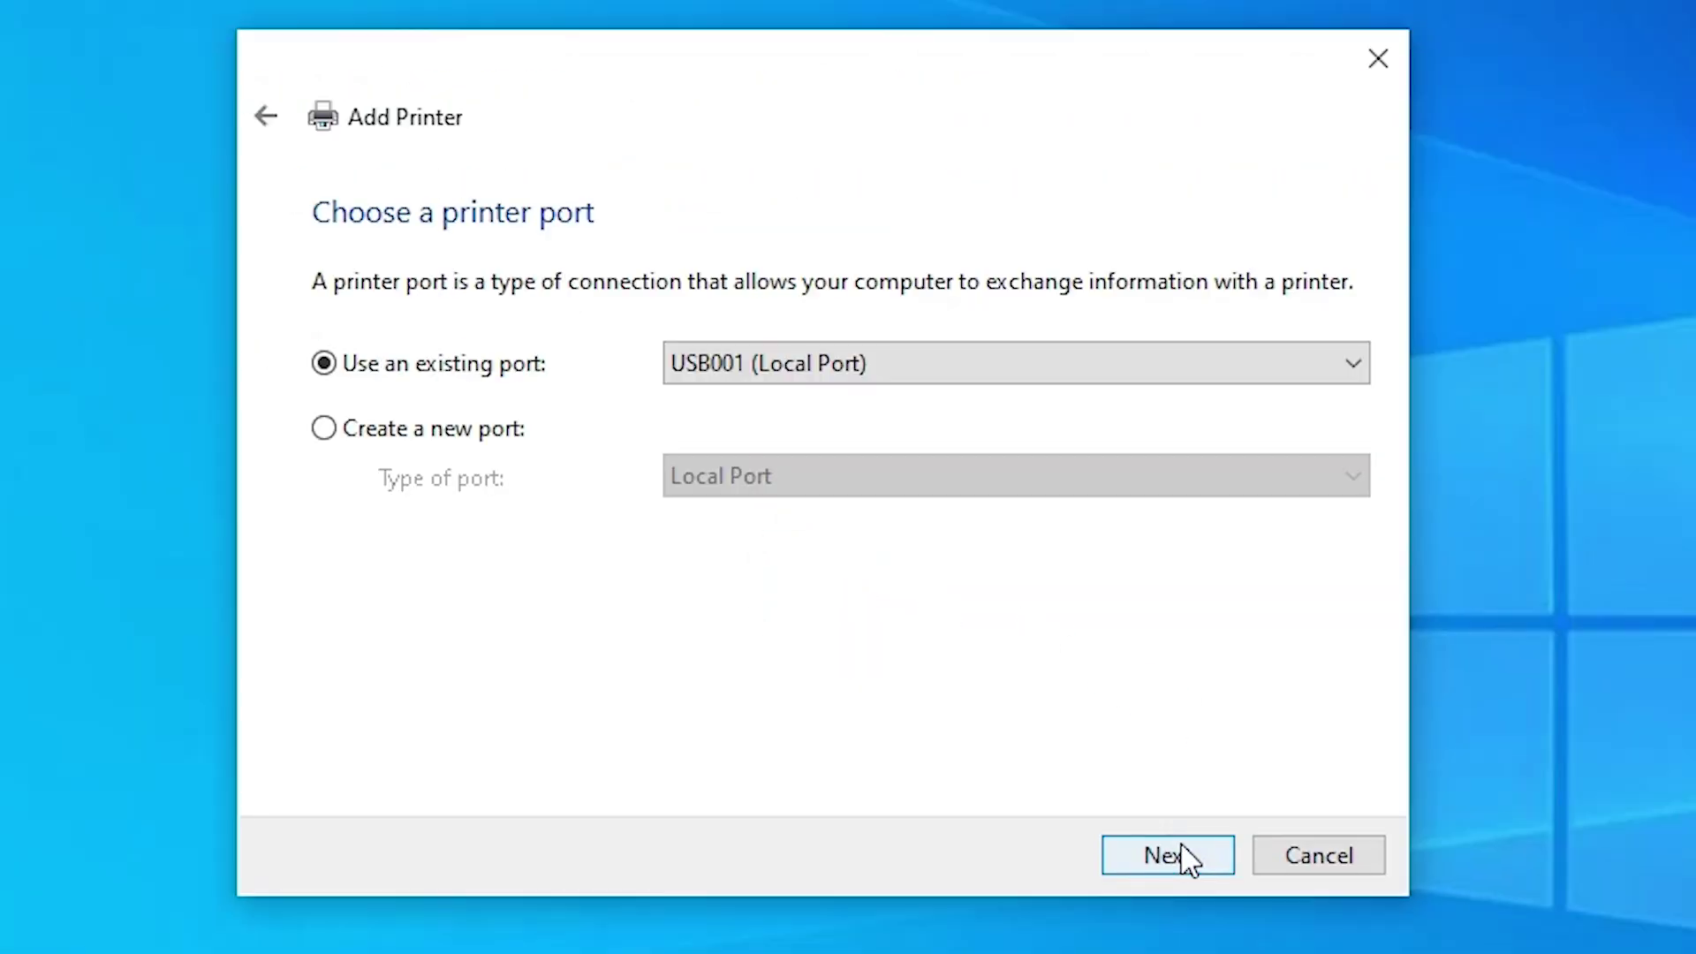
click(1184, 855)
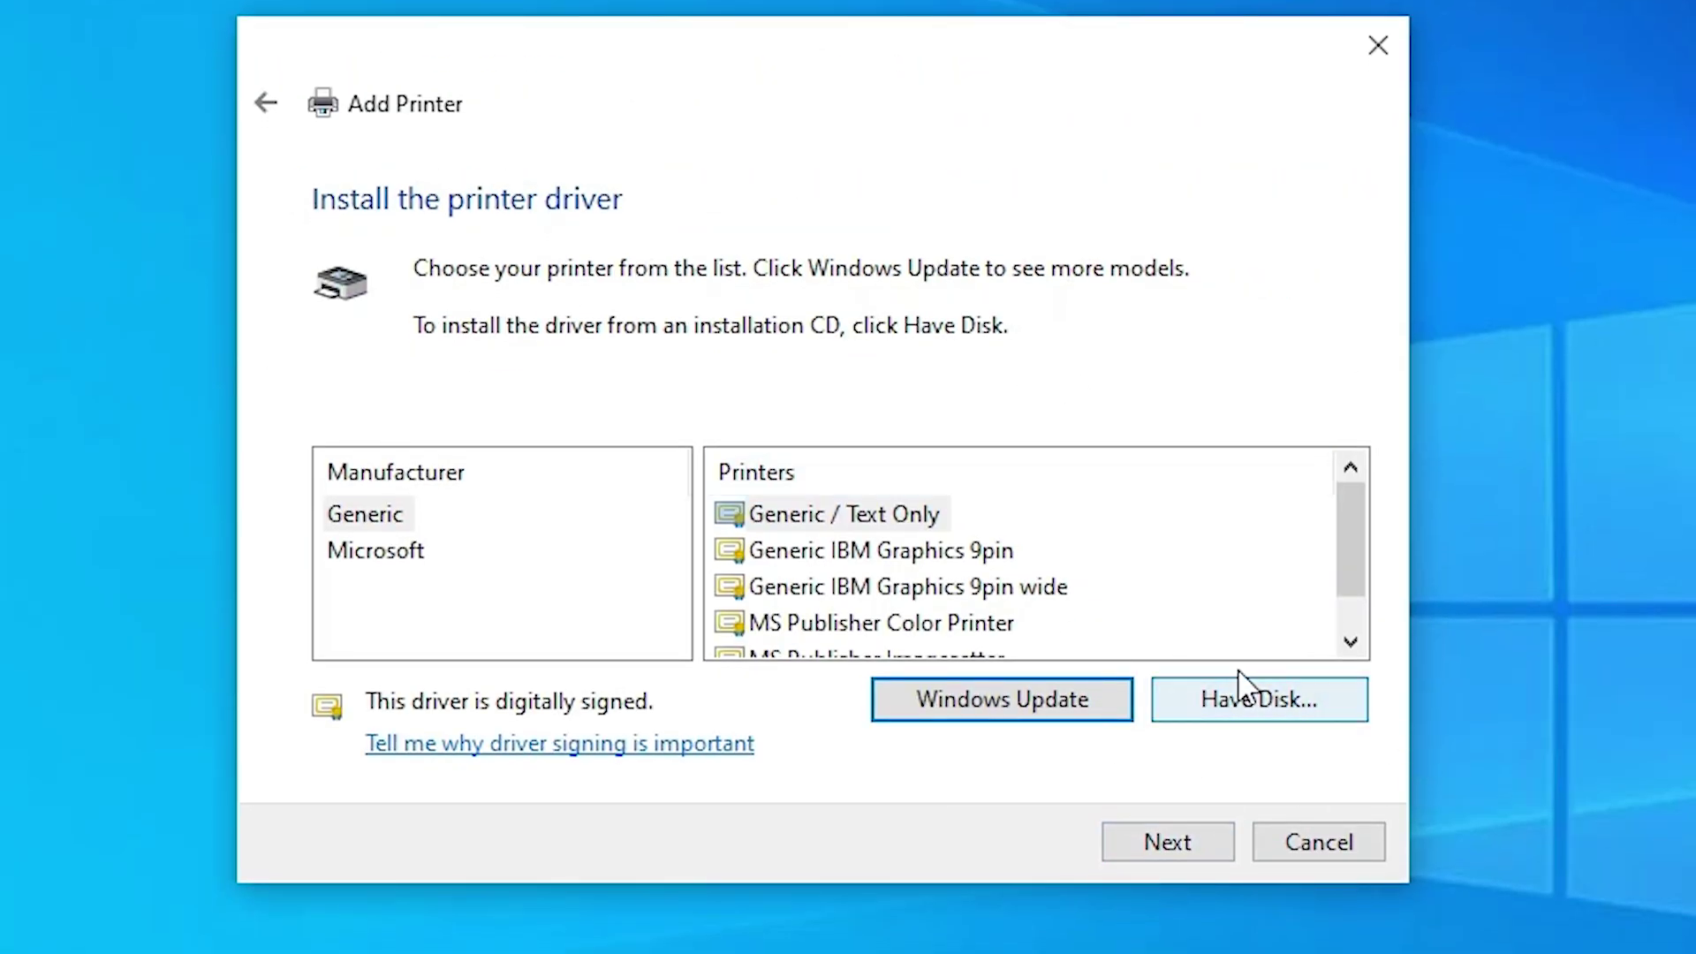
Use Have Disk to browse to the extracted hp folder on the Desktop.
click(1246, 706)
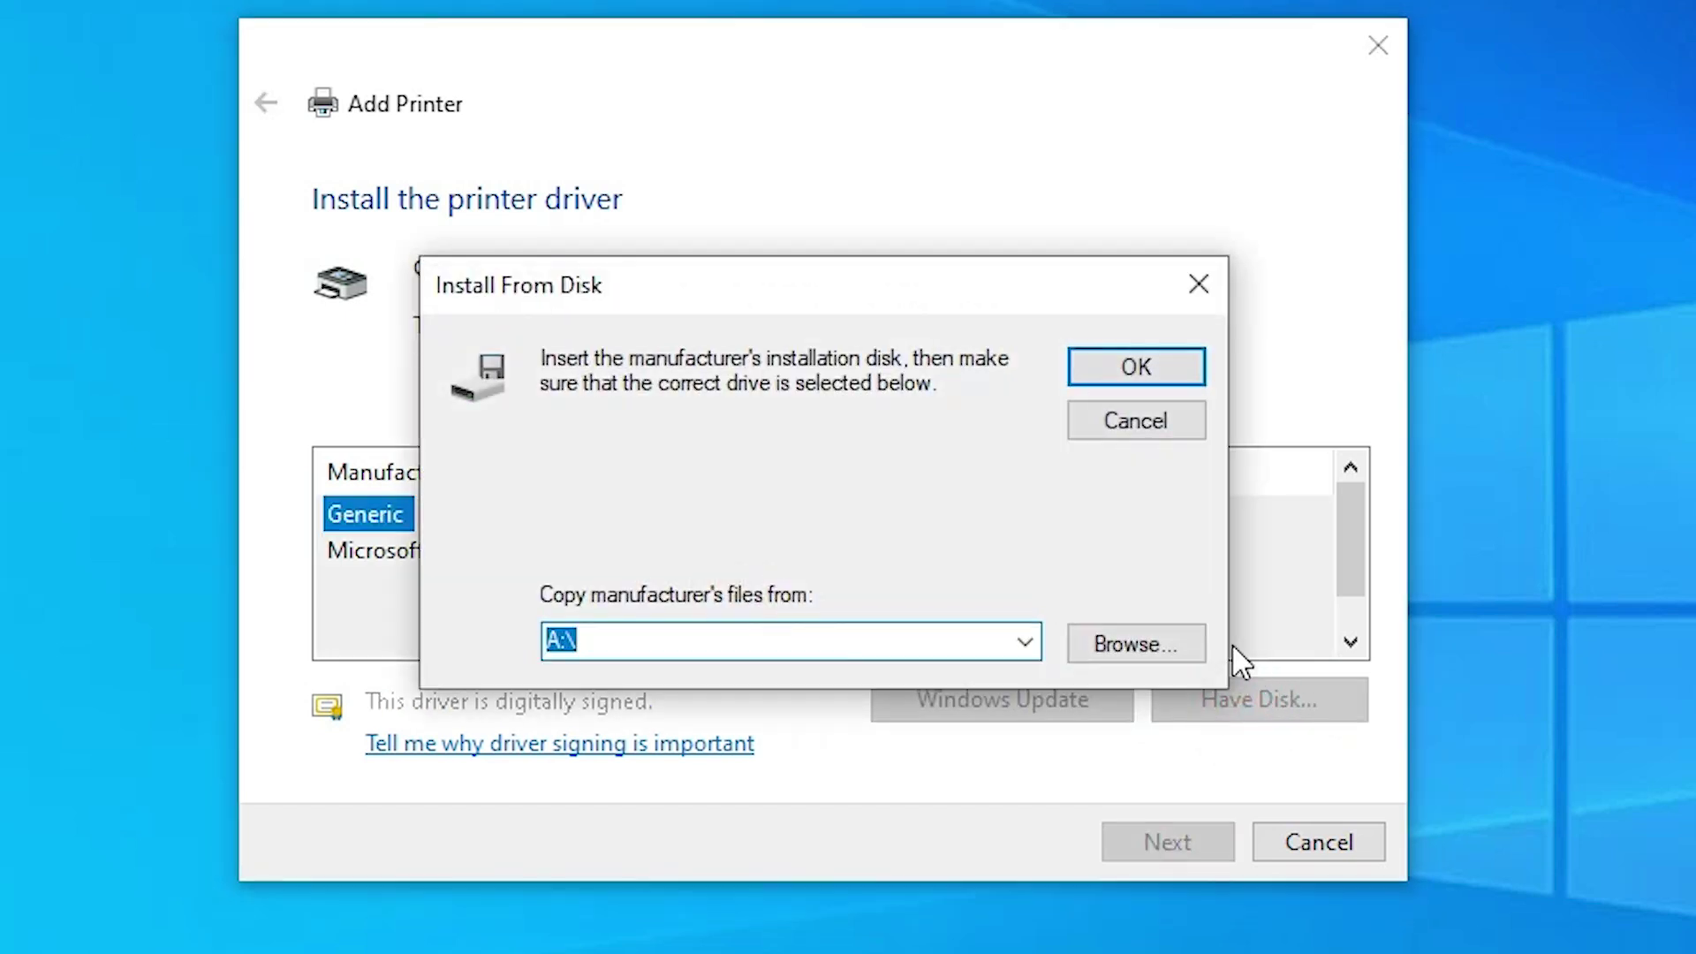
click(1147, 643)
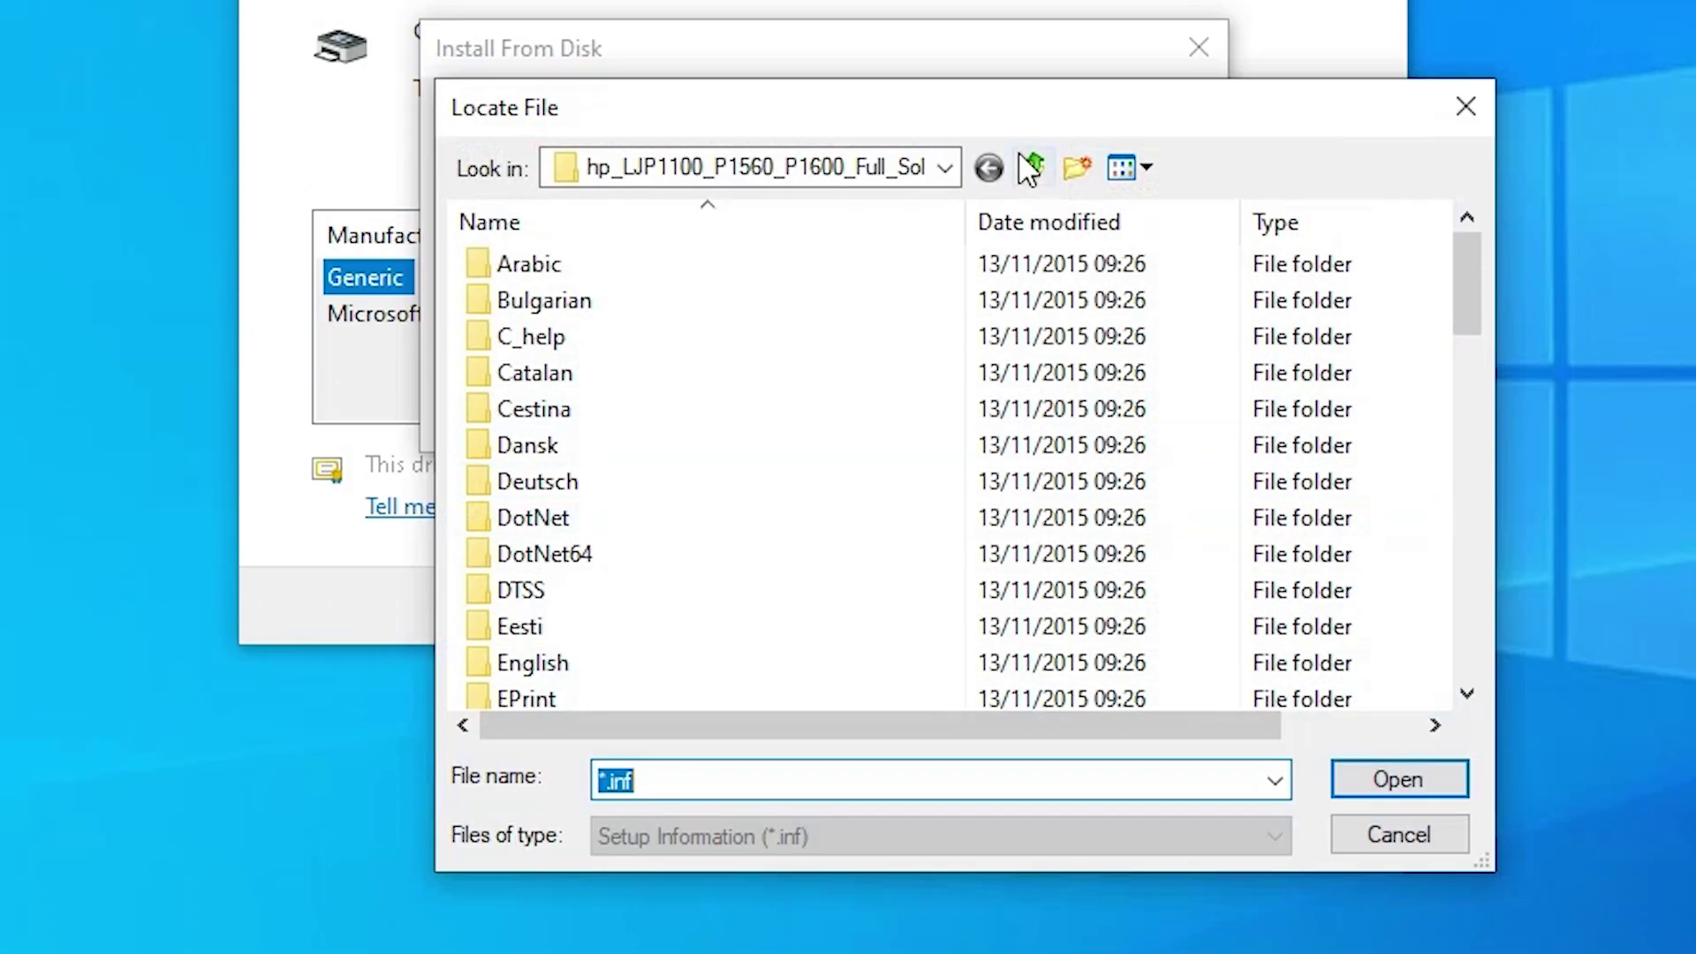
click(947, 170)
click(621, 237)
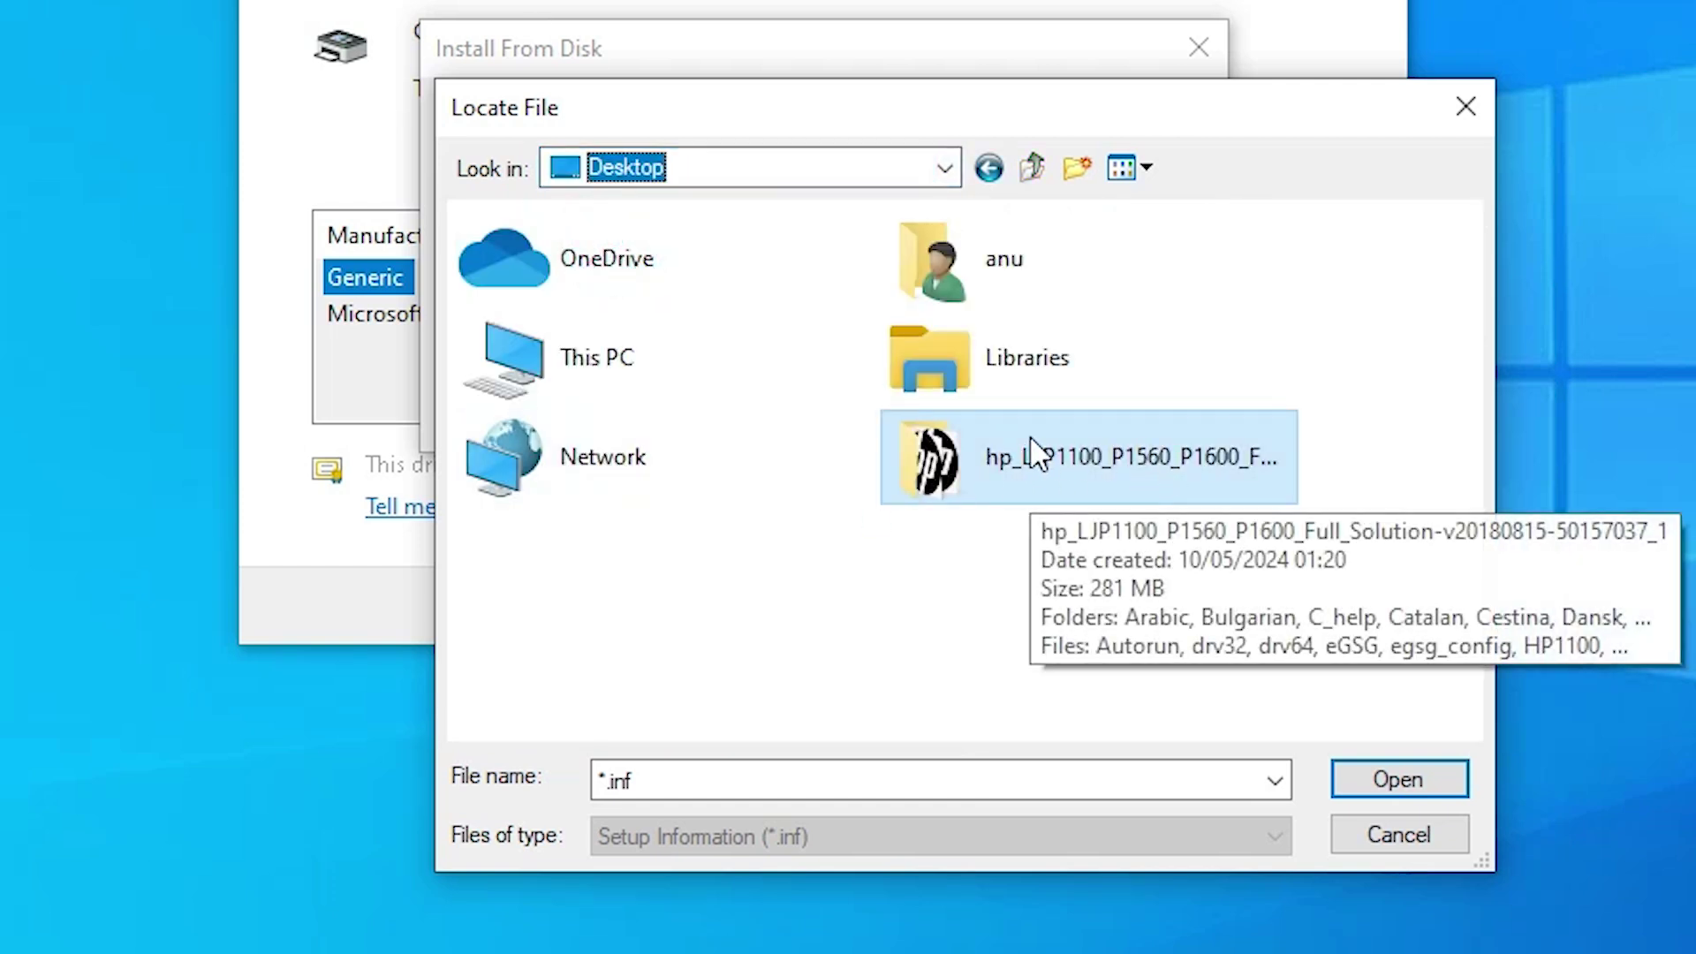
double_click(1038, 455)
Load the driver list from the folder's Autorun.inf setup file.
drag(1484, 300, 1481, 697)
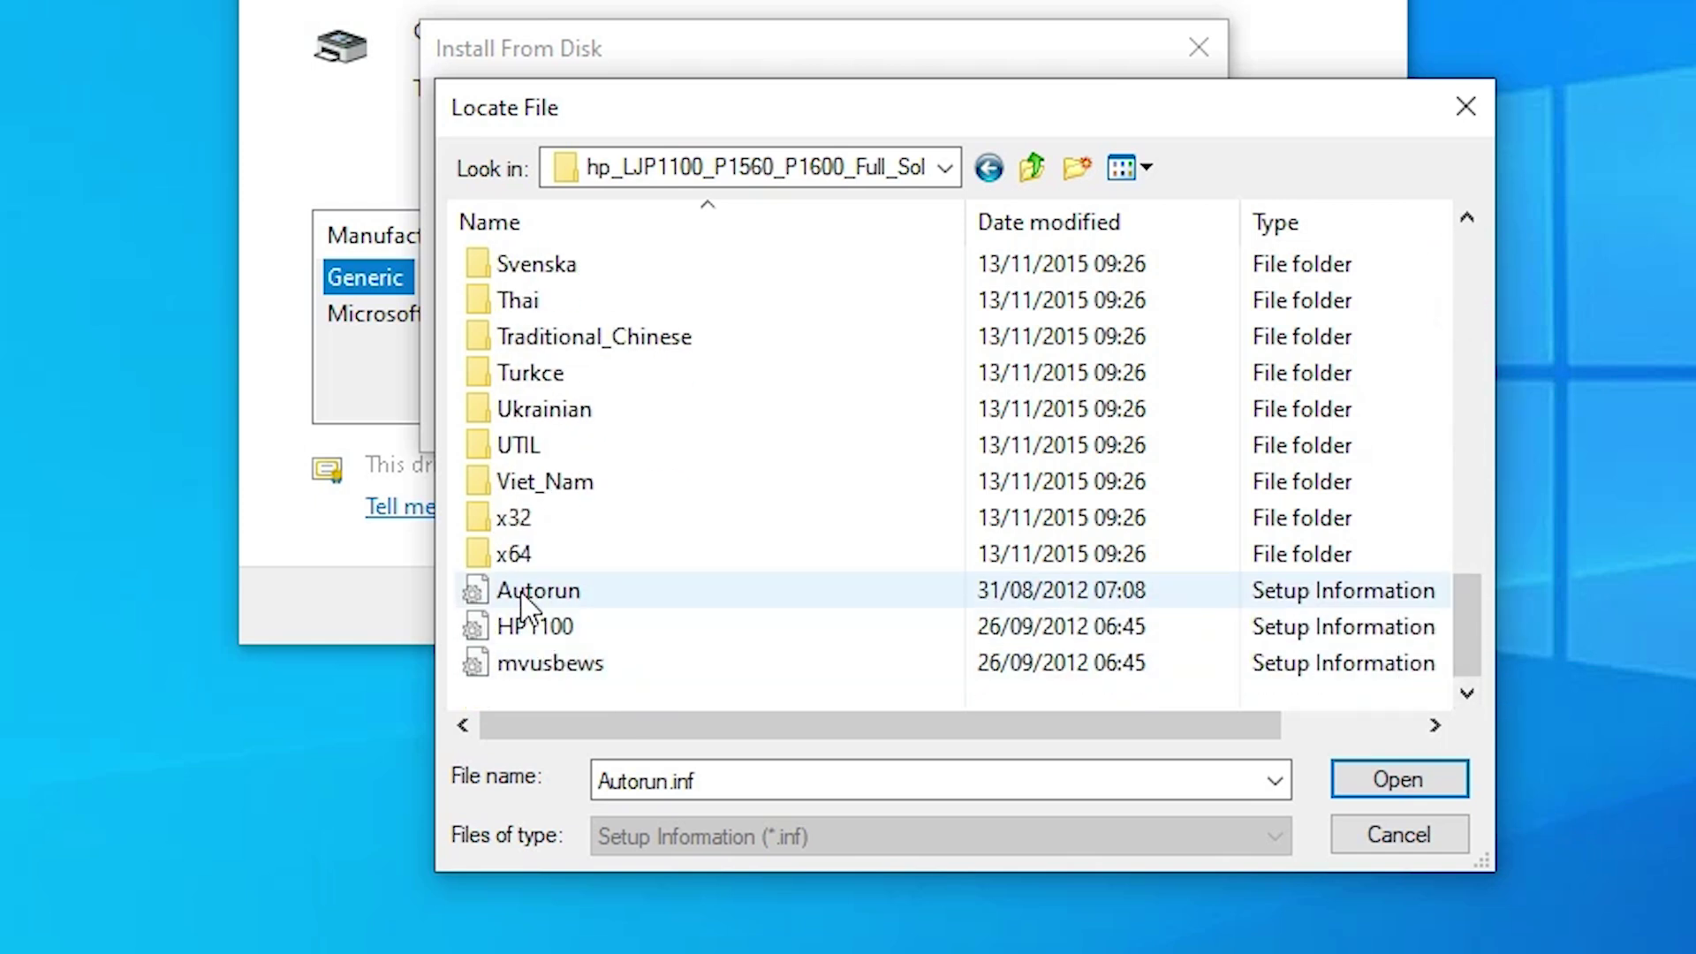
click(560, 596)
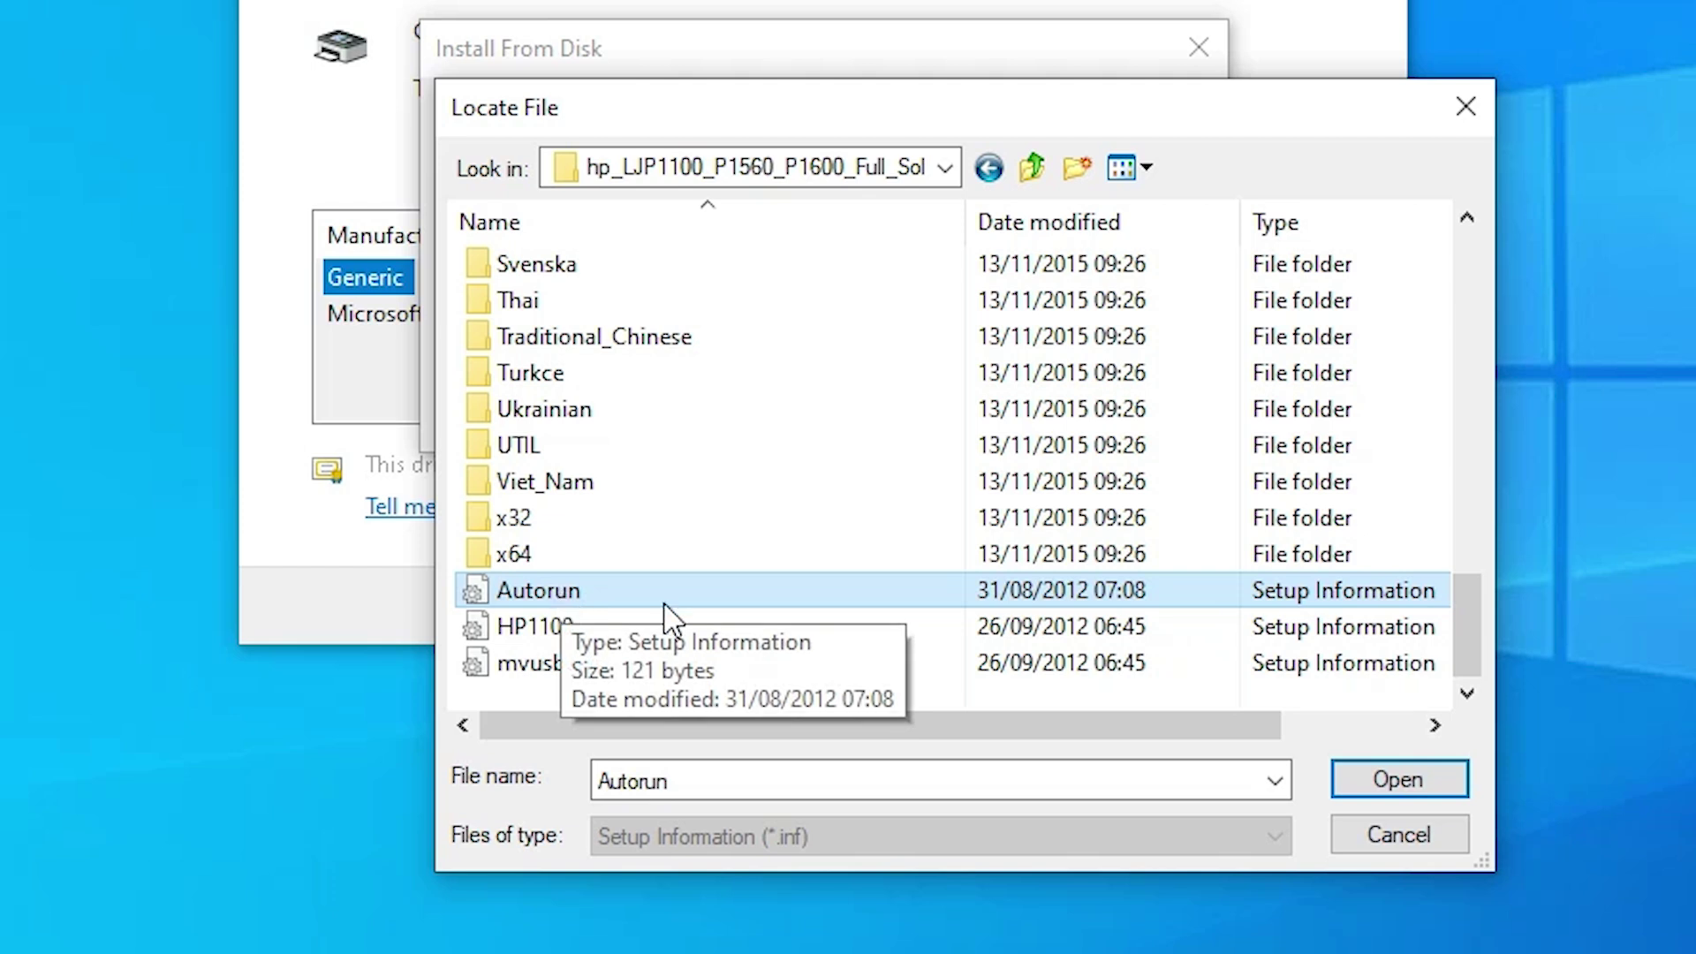
click(1402, 777)
click(1104, 362)
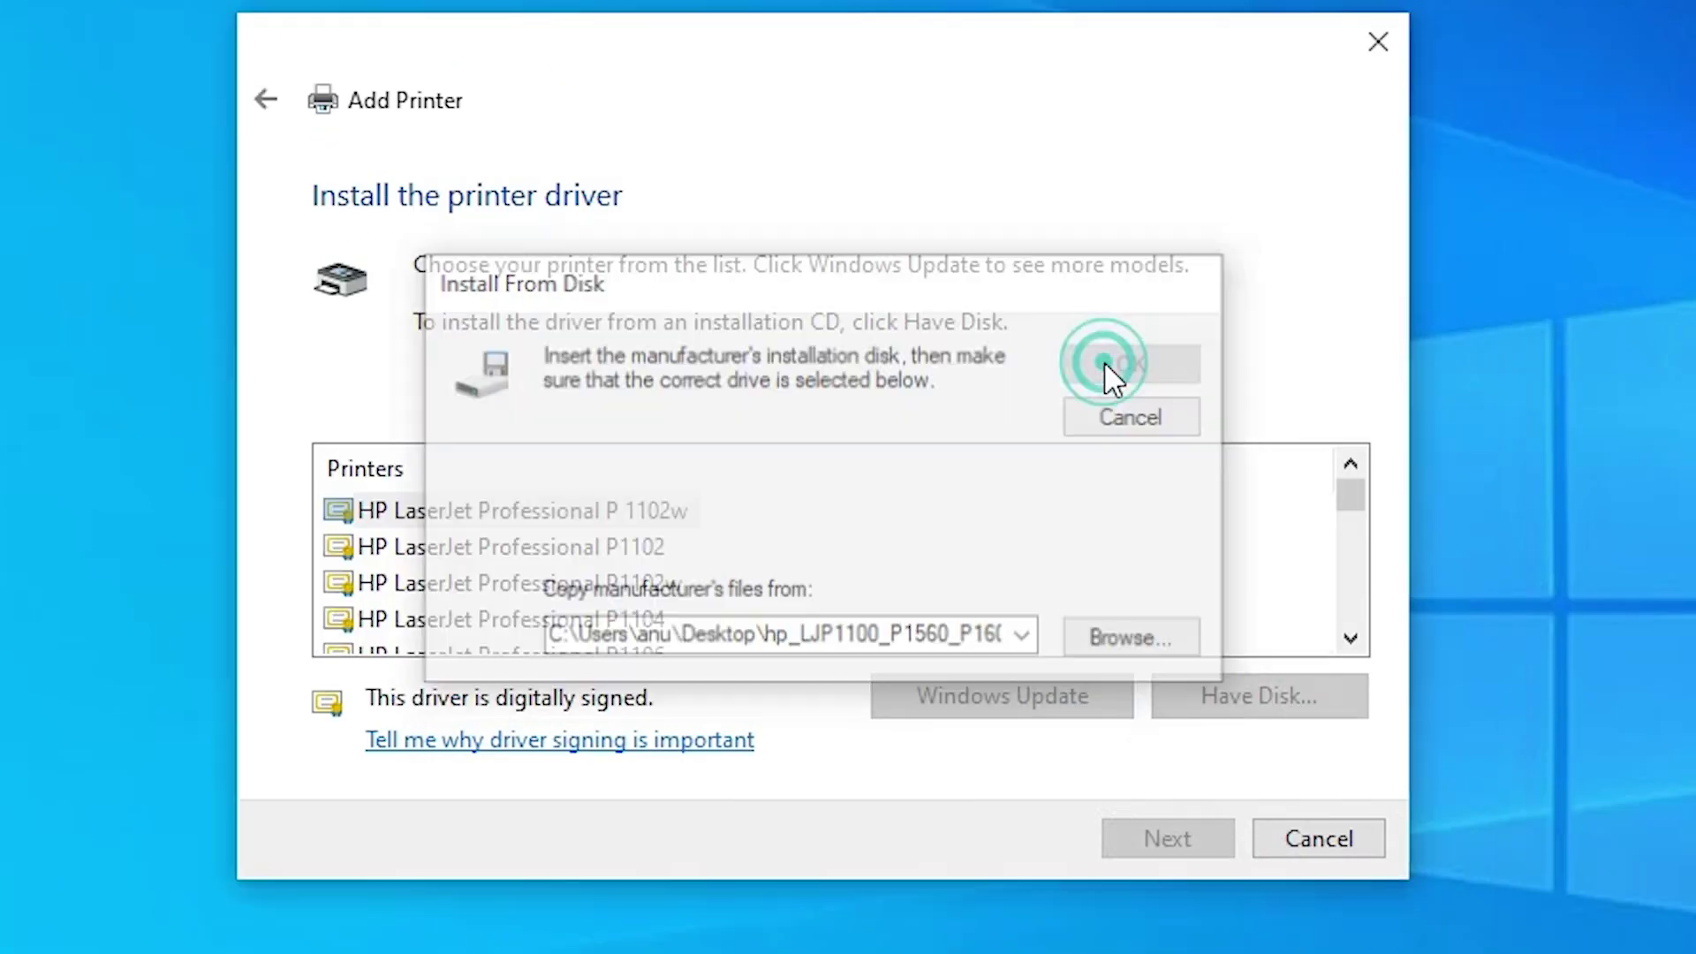
scroll(731, 623, down, 1)
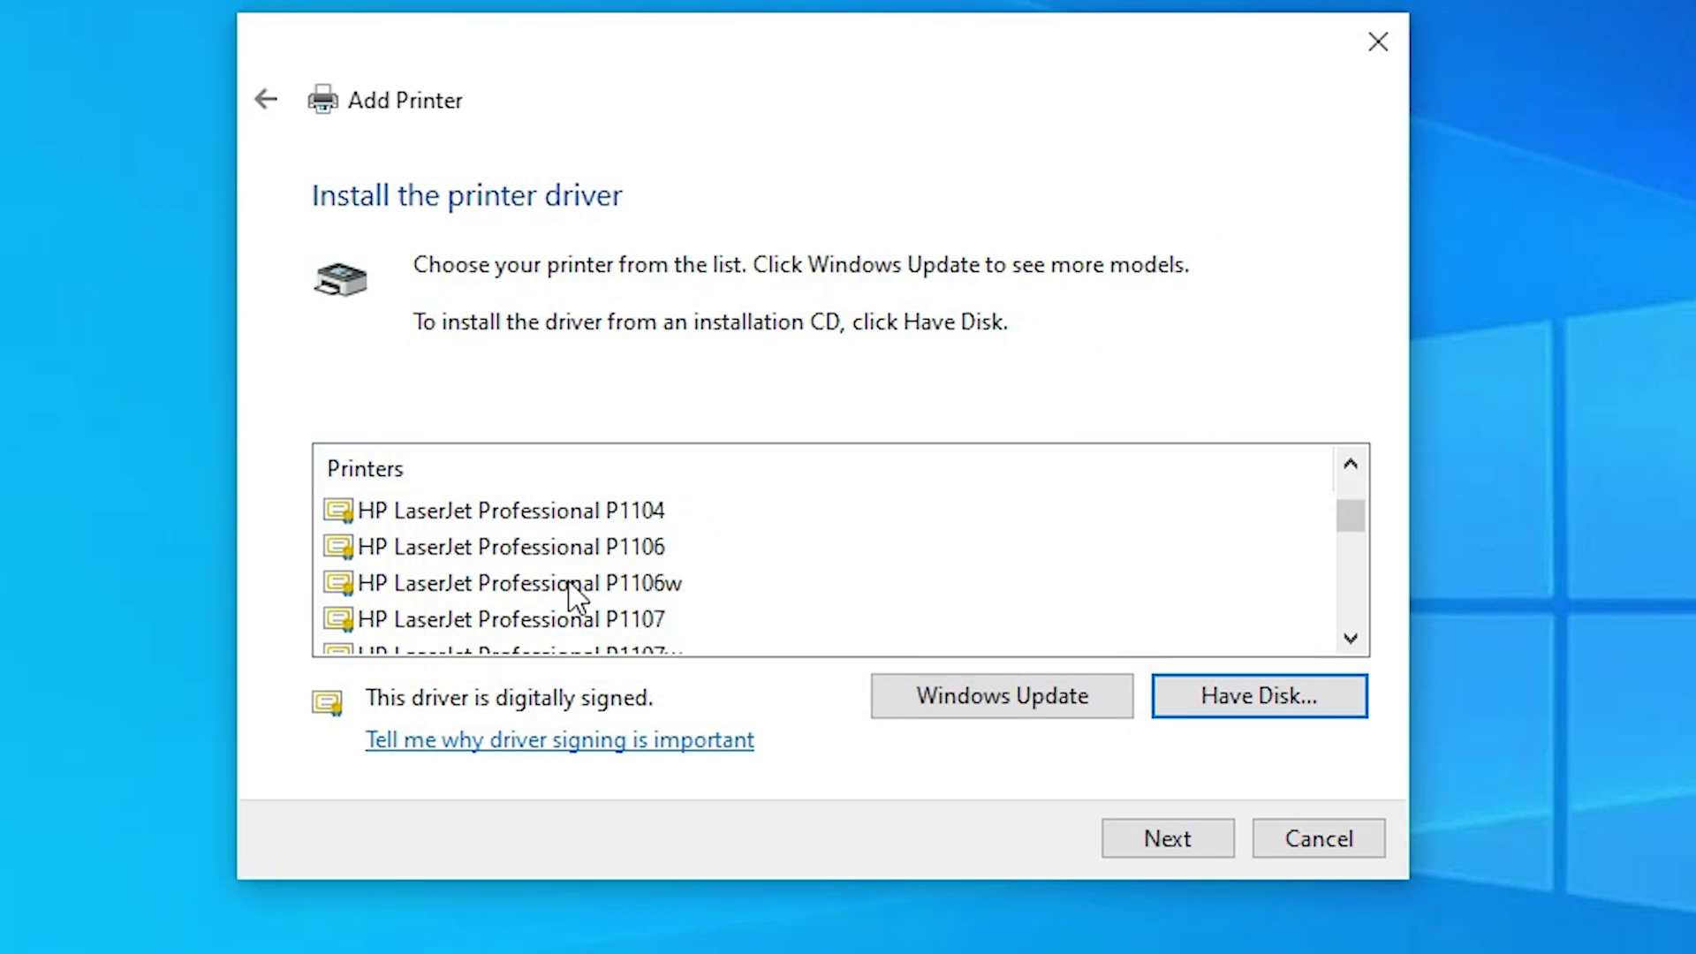
Add the HP LaserJet Professional P1106 driver, name it 'HP LaserJet pro P1106', leave unshared.
click(525, 548)
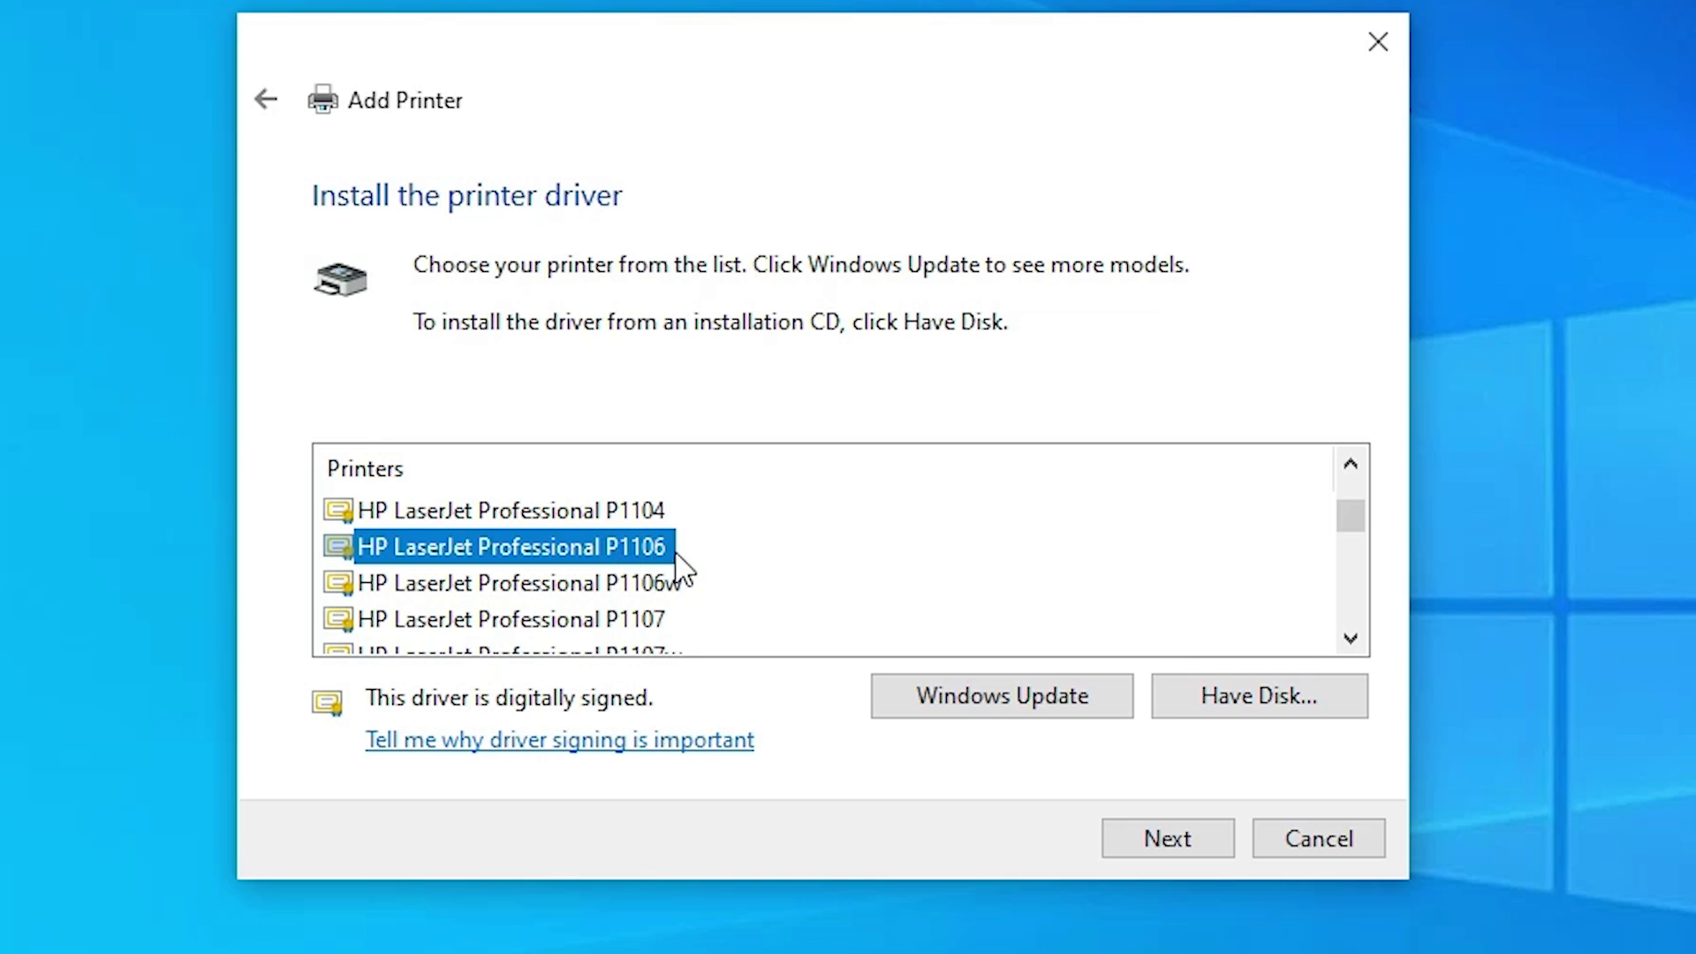
click(1187, 848)
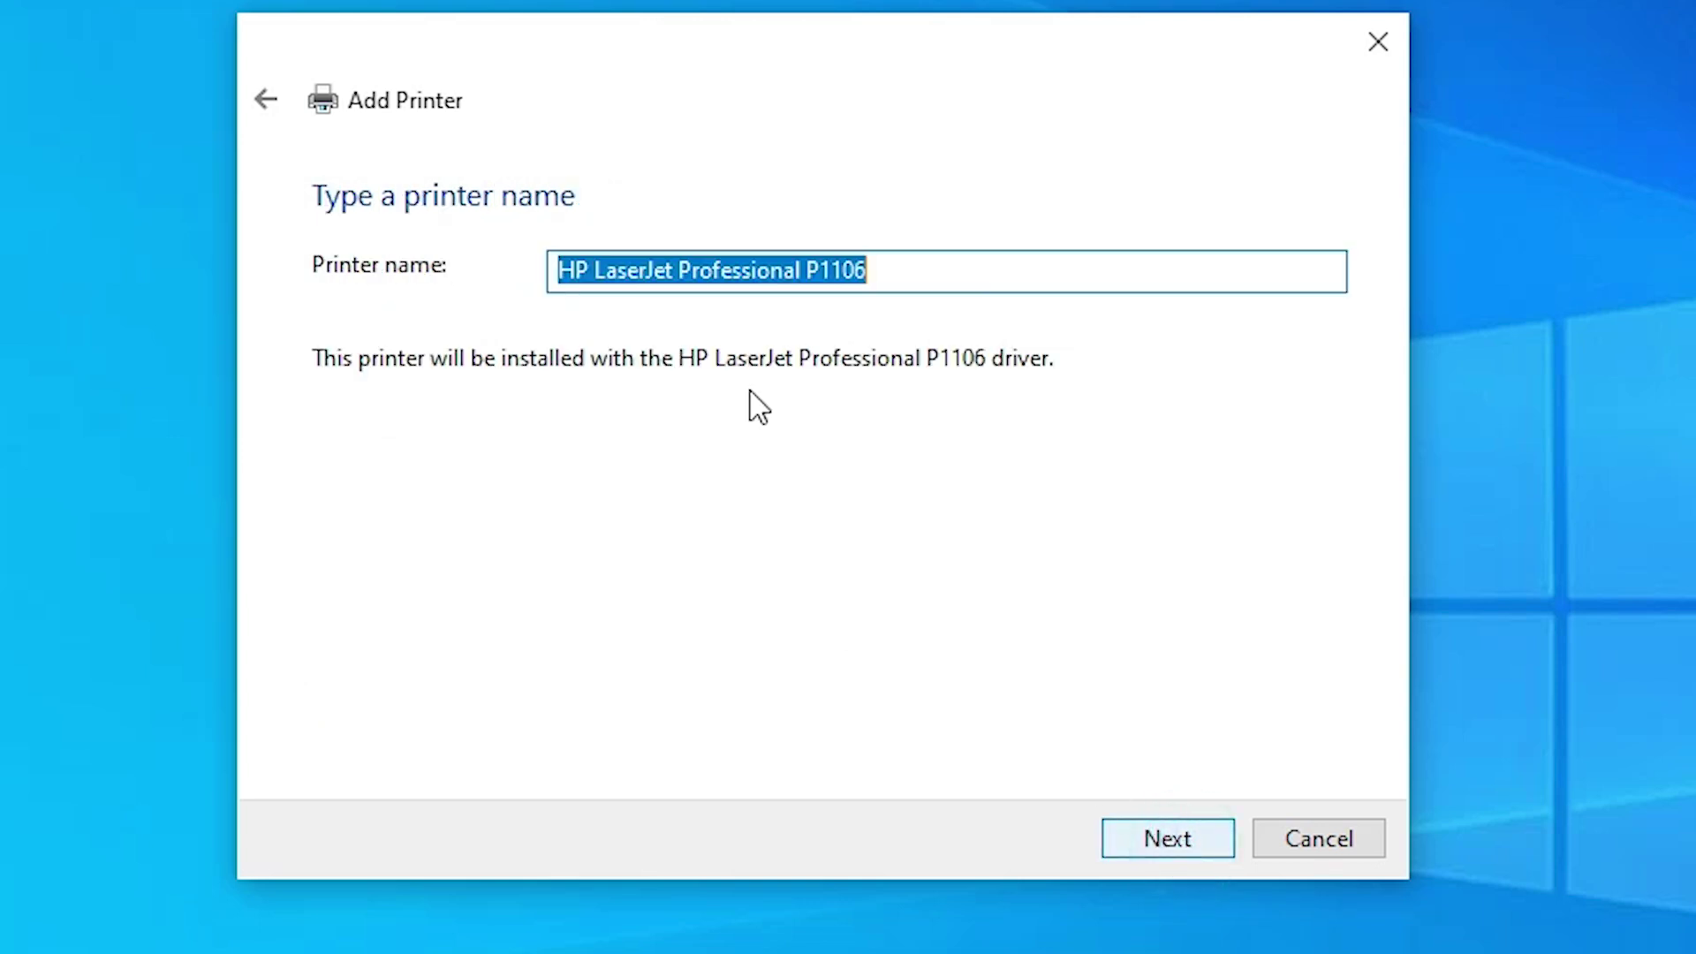
double_click(728, 270)
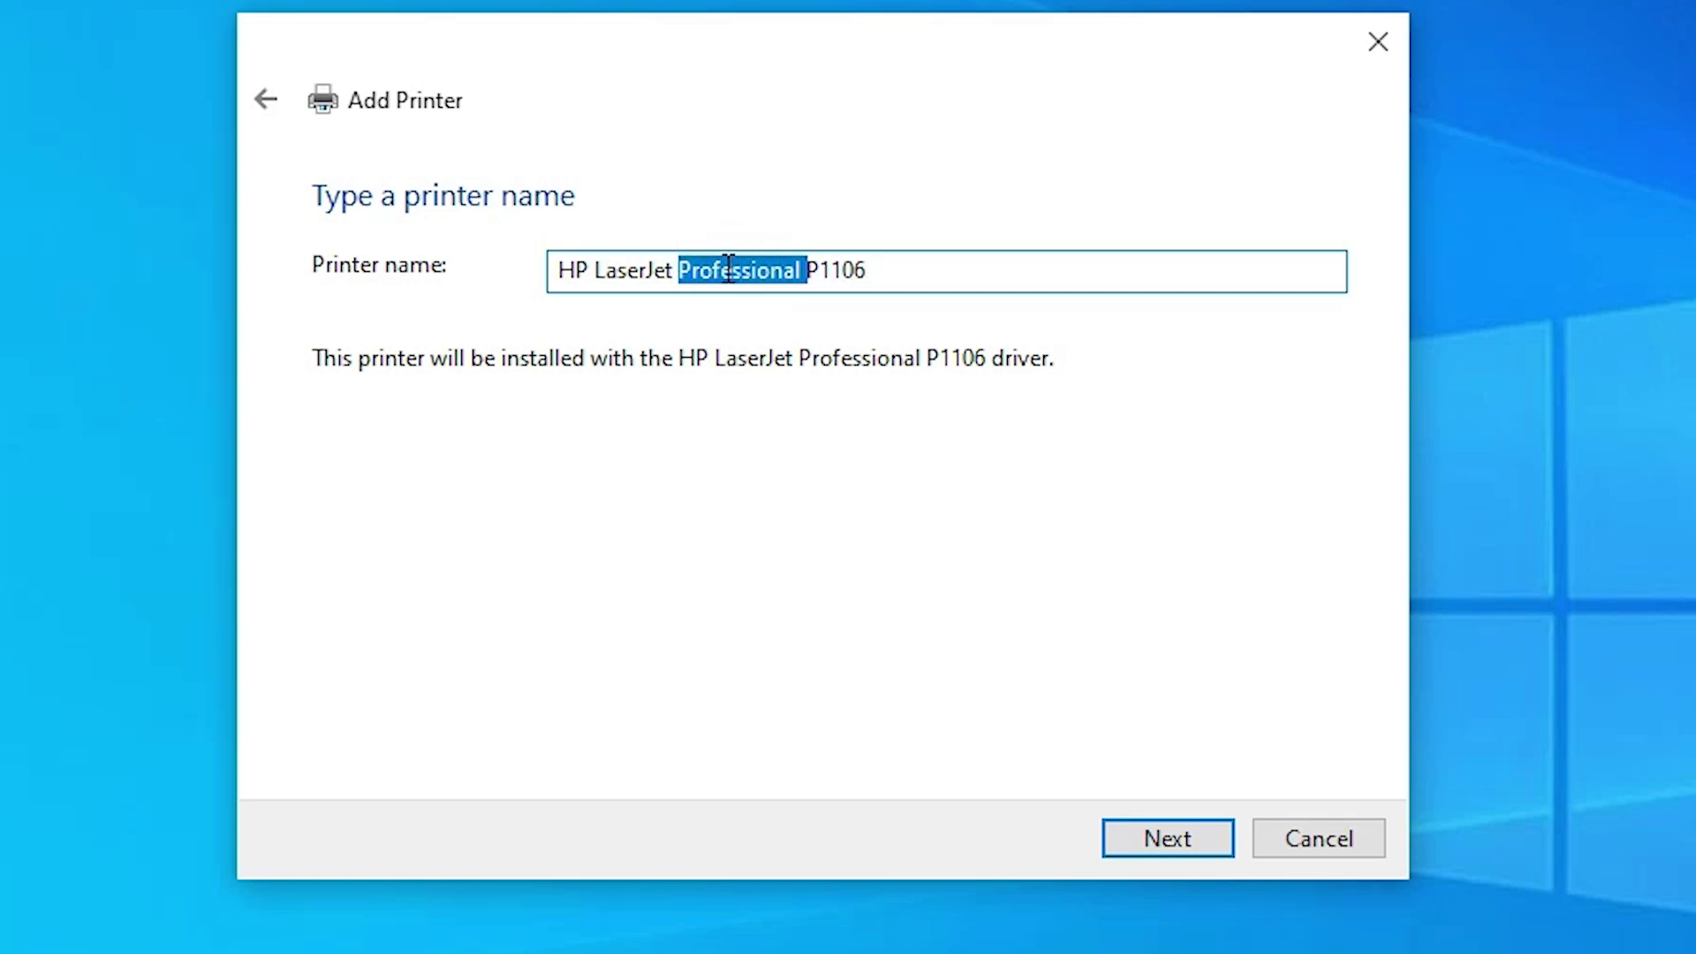
text(pro)
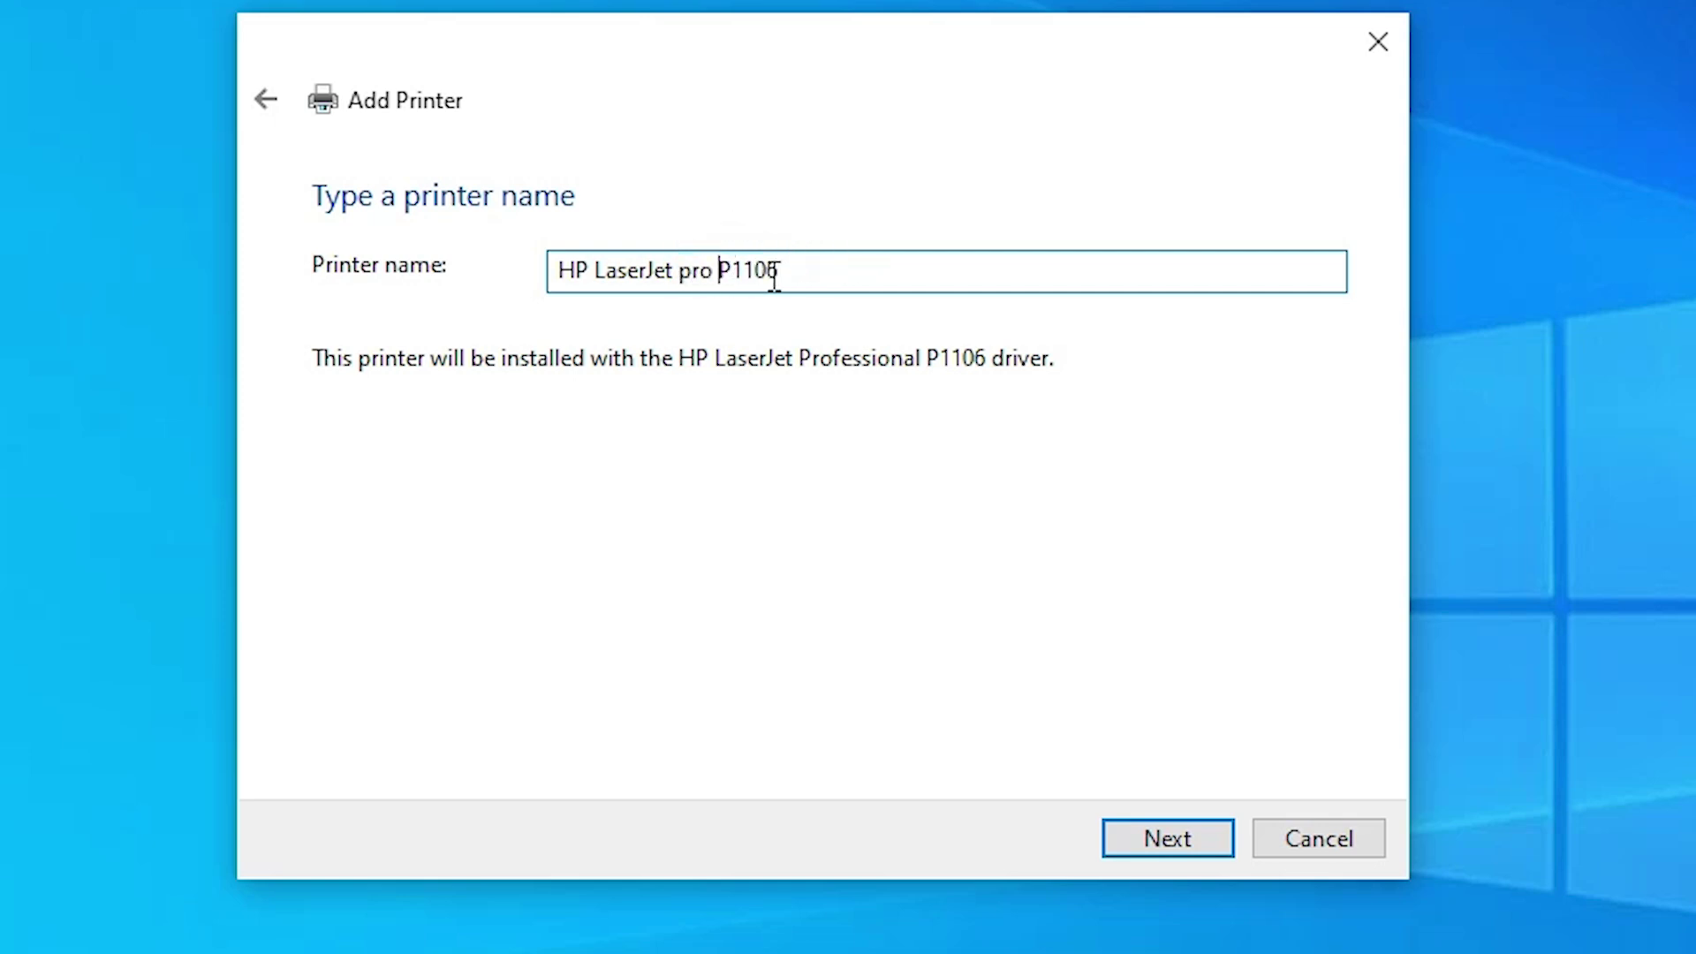
click(1201, 839)
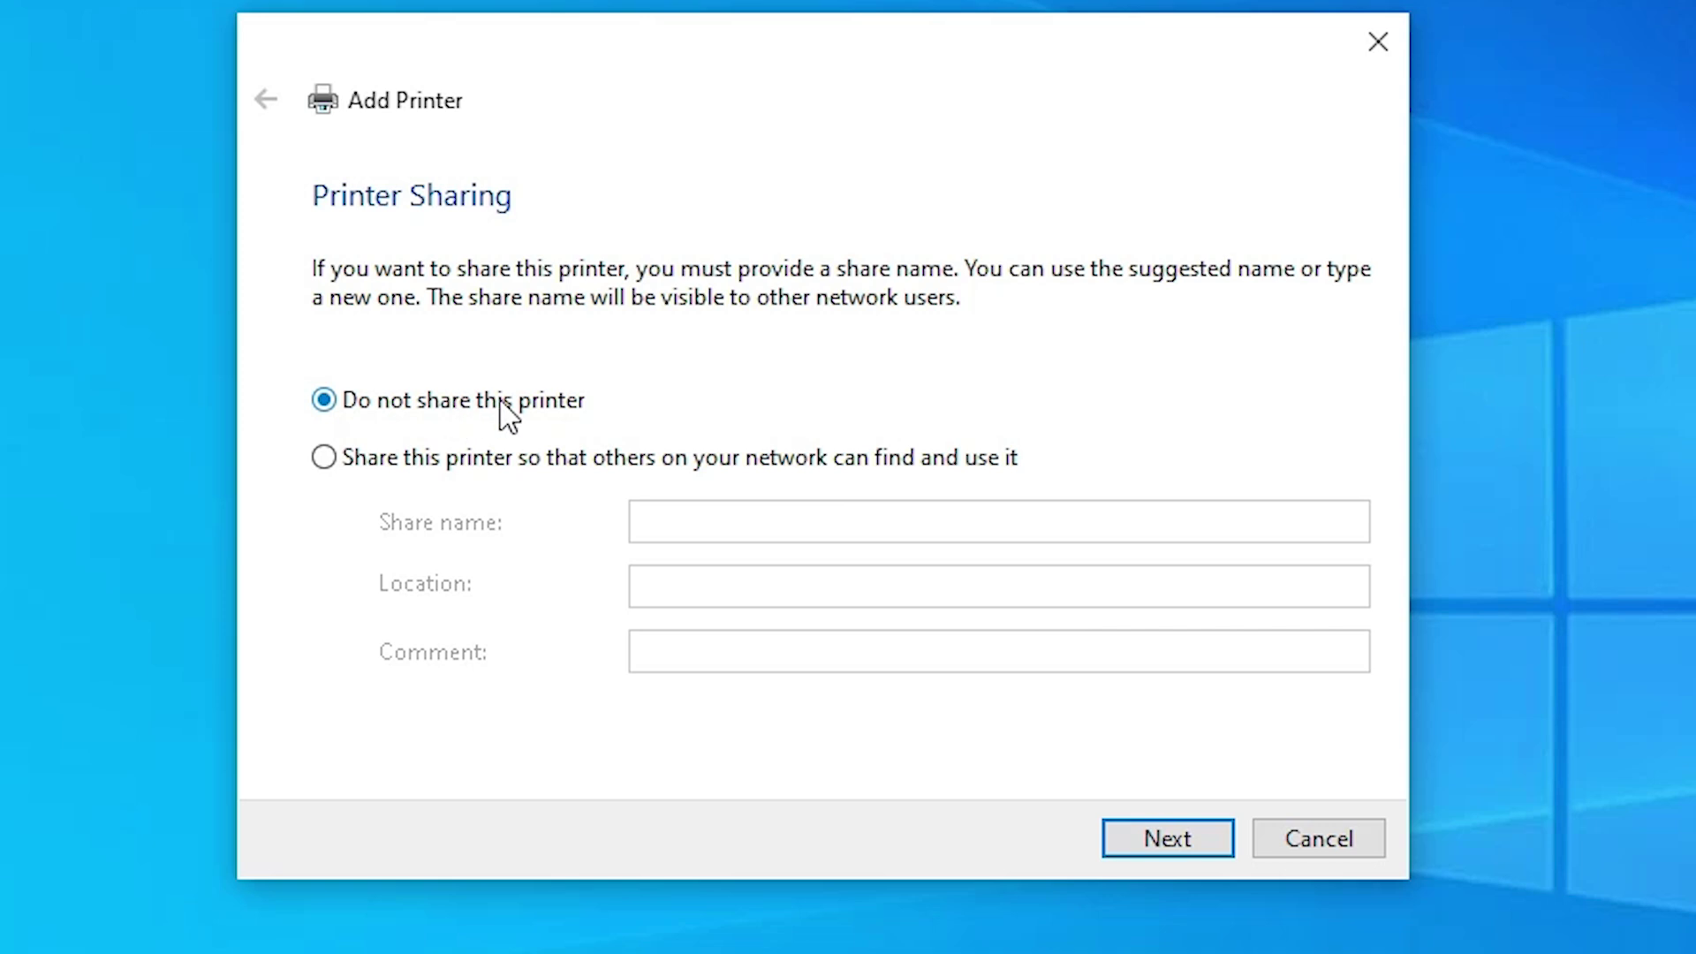
click(1152, 831)
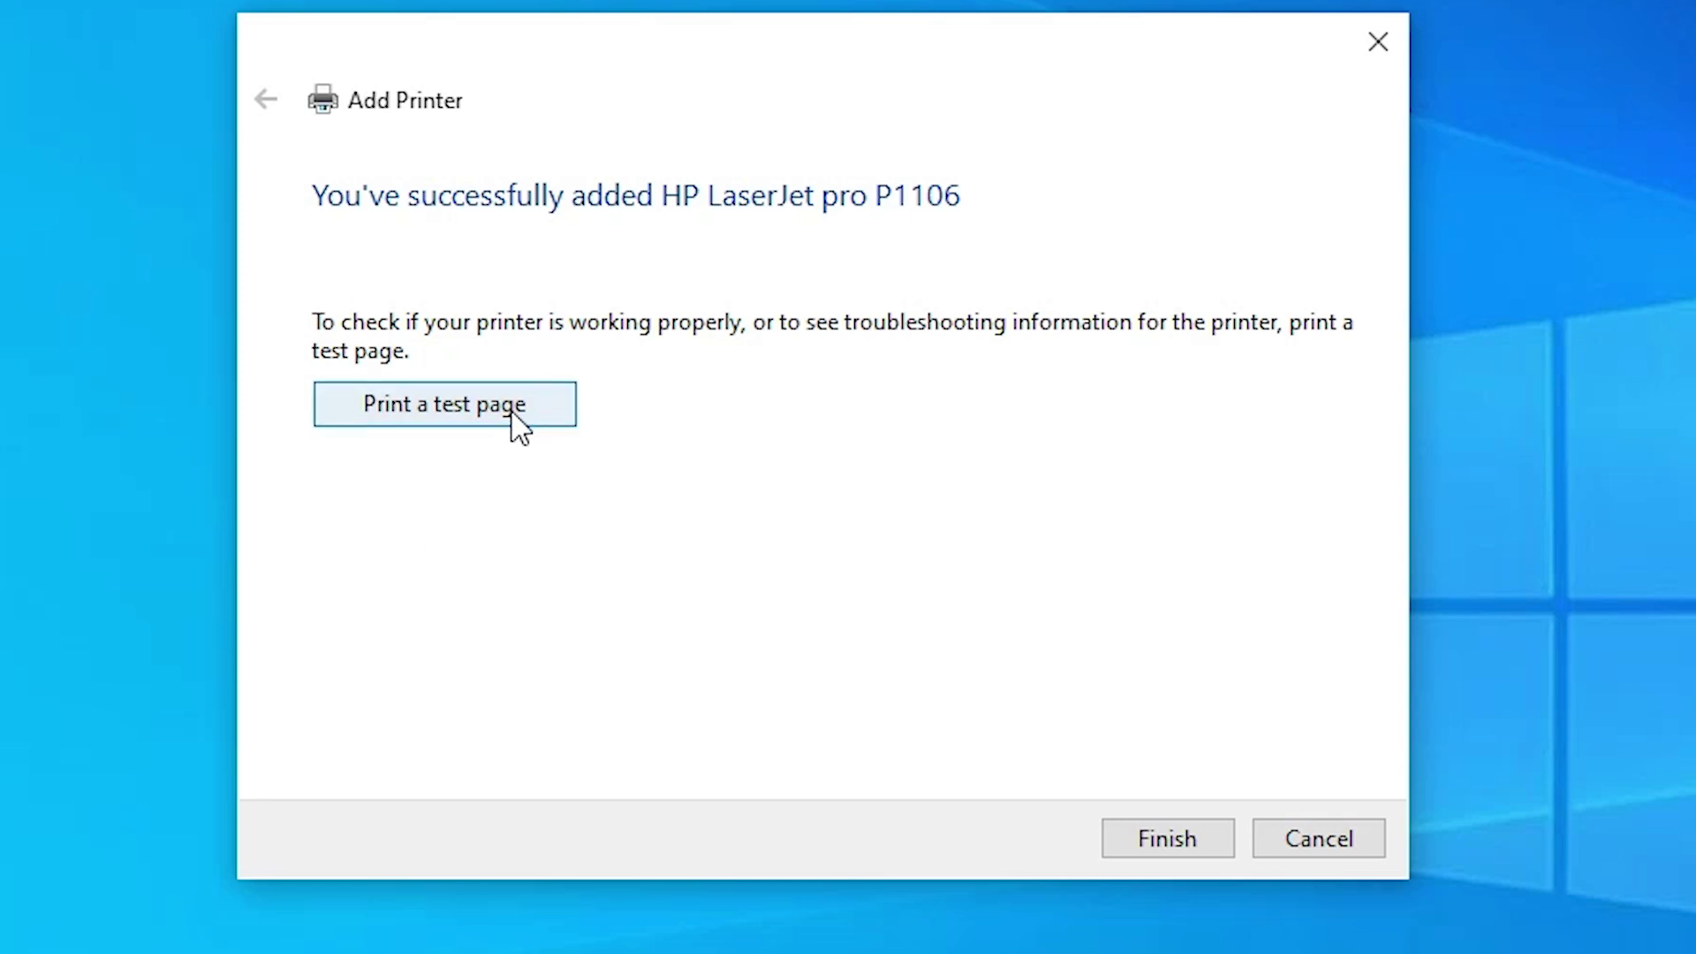
Close the wizard and confirm HP LaserJet pro P1106 appears in Printers & scanners.
click(1214, 838)
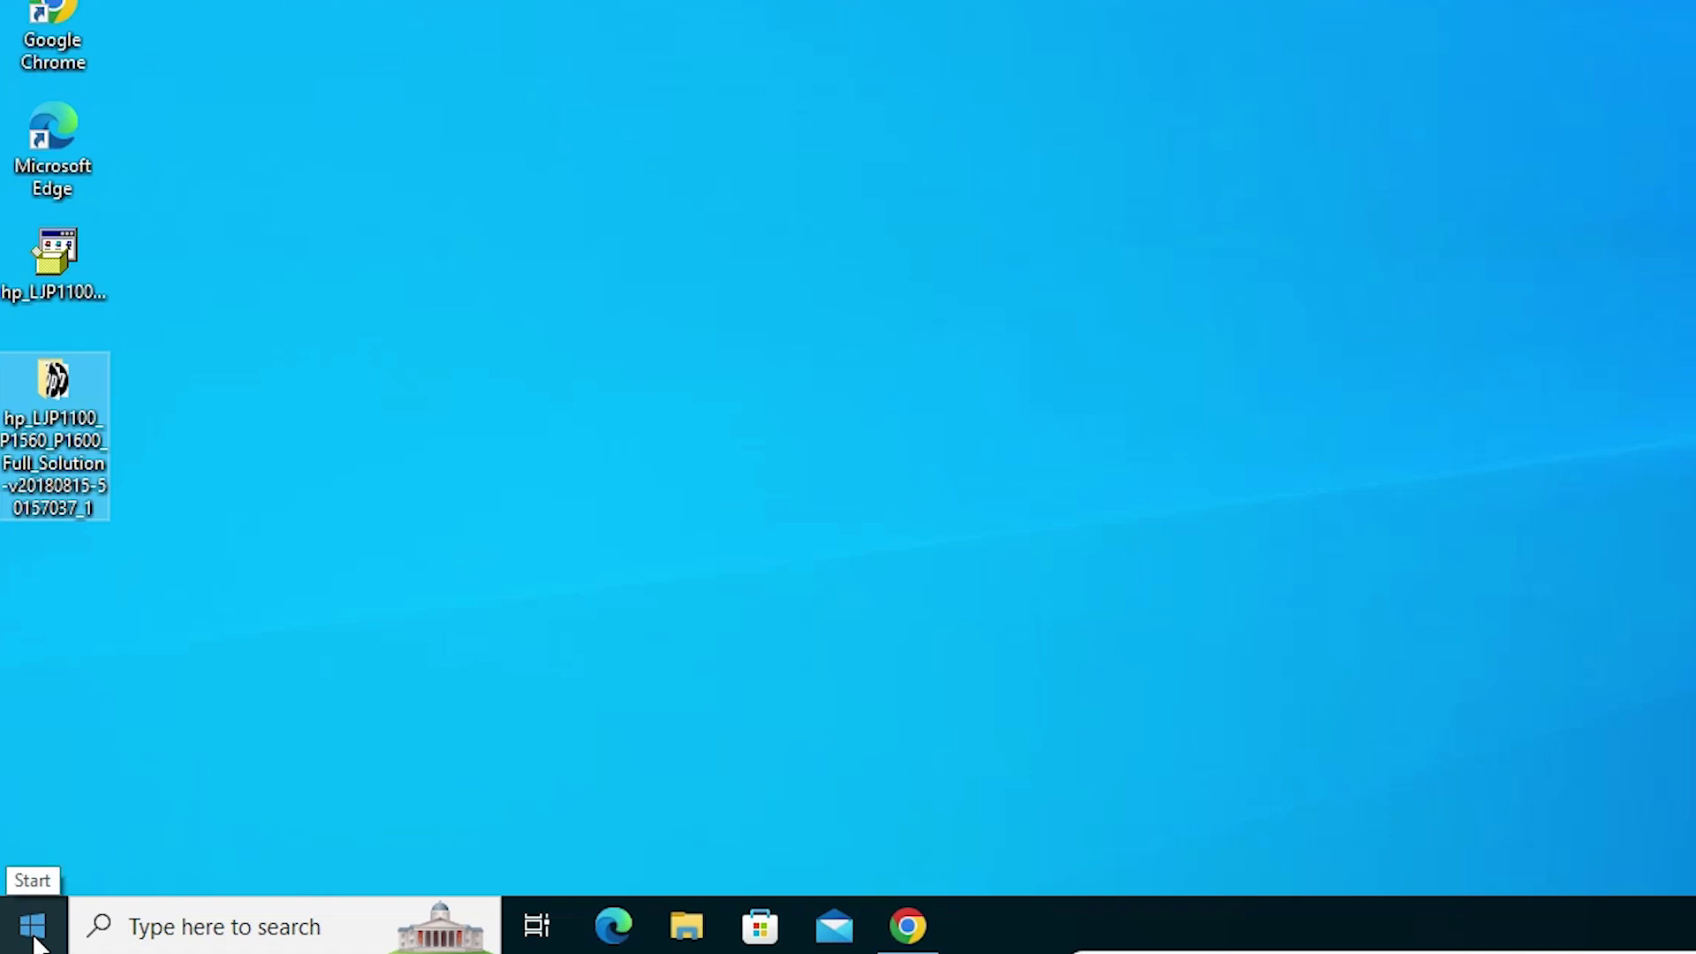
click(33, 927)
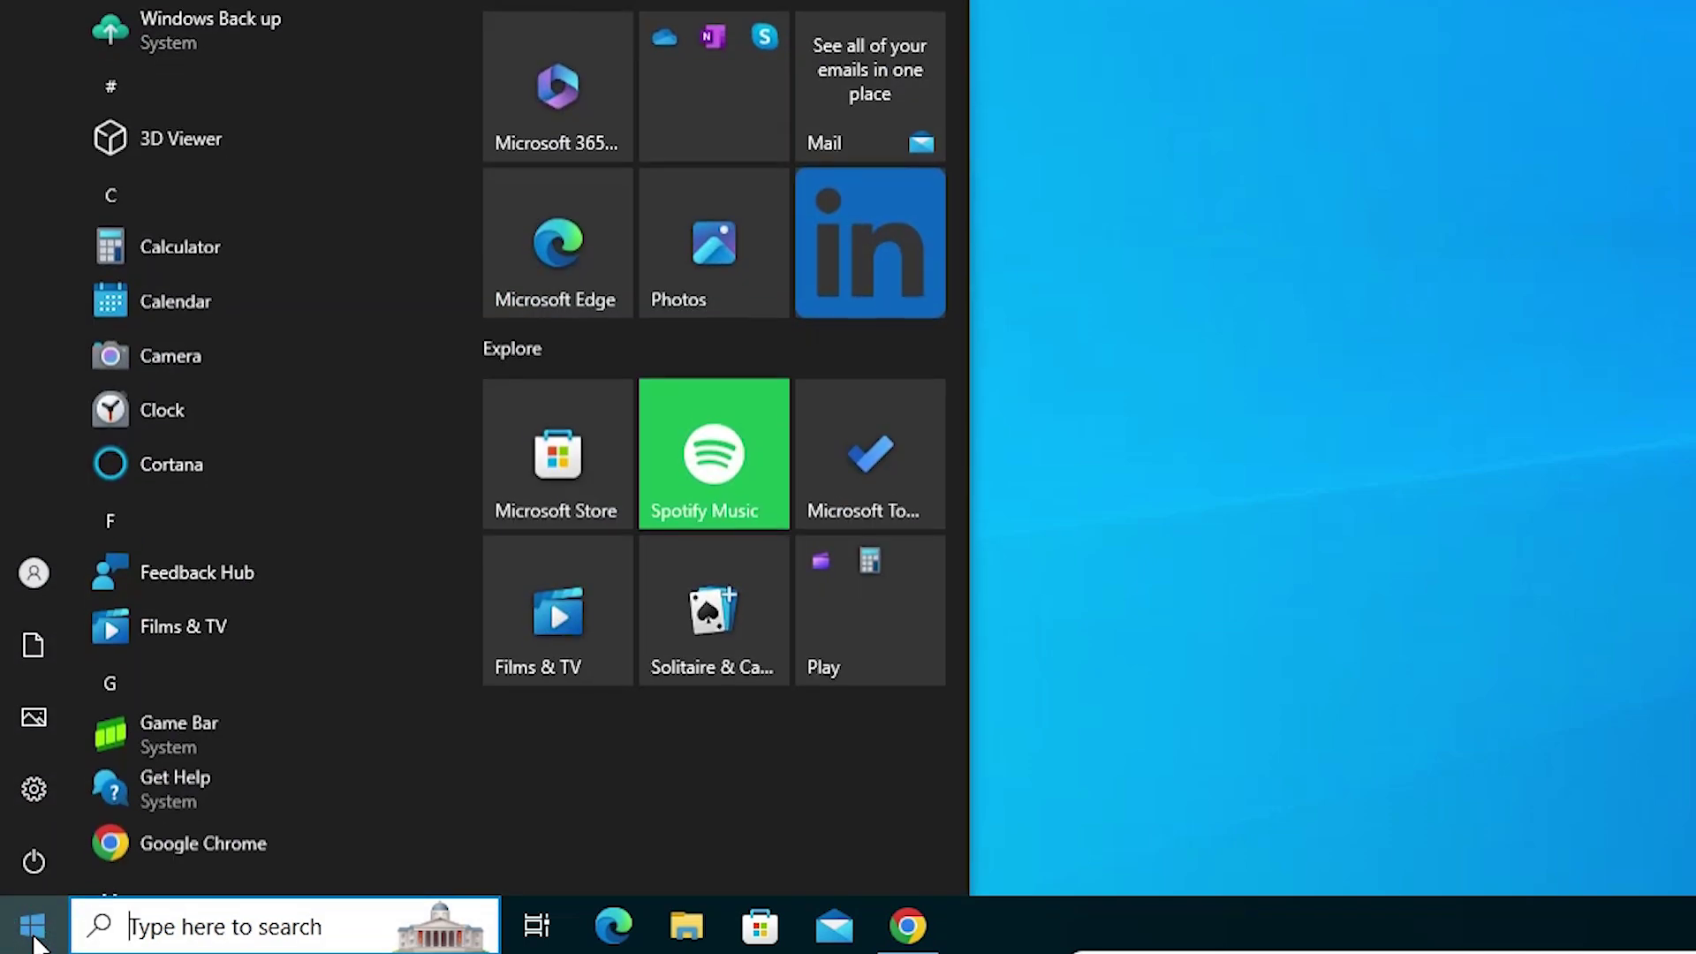
text(pr)
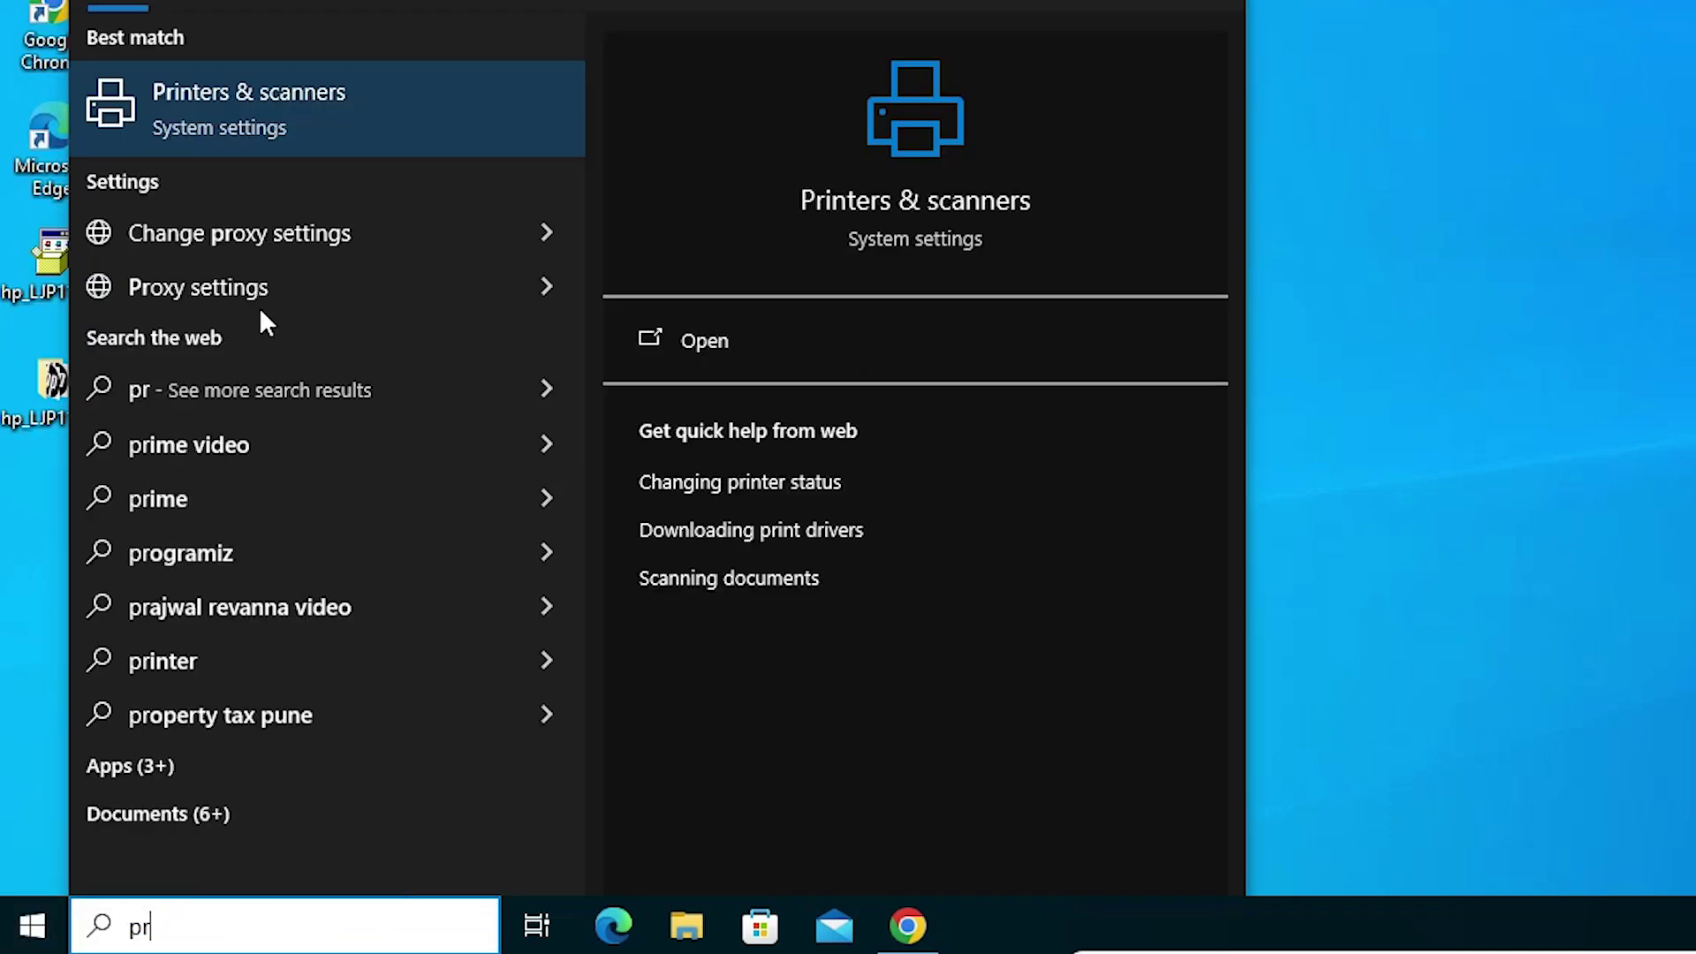
click(256, 125)
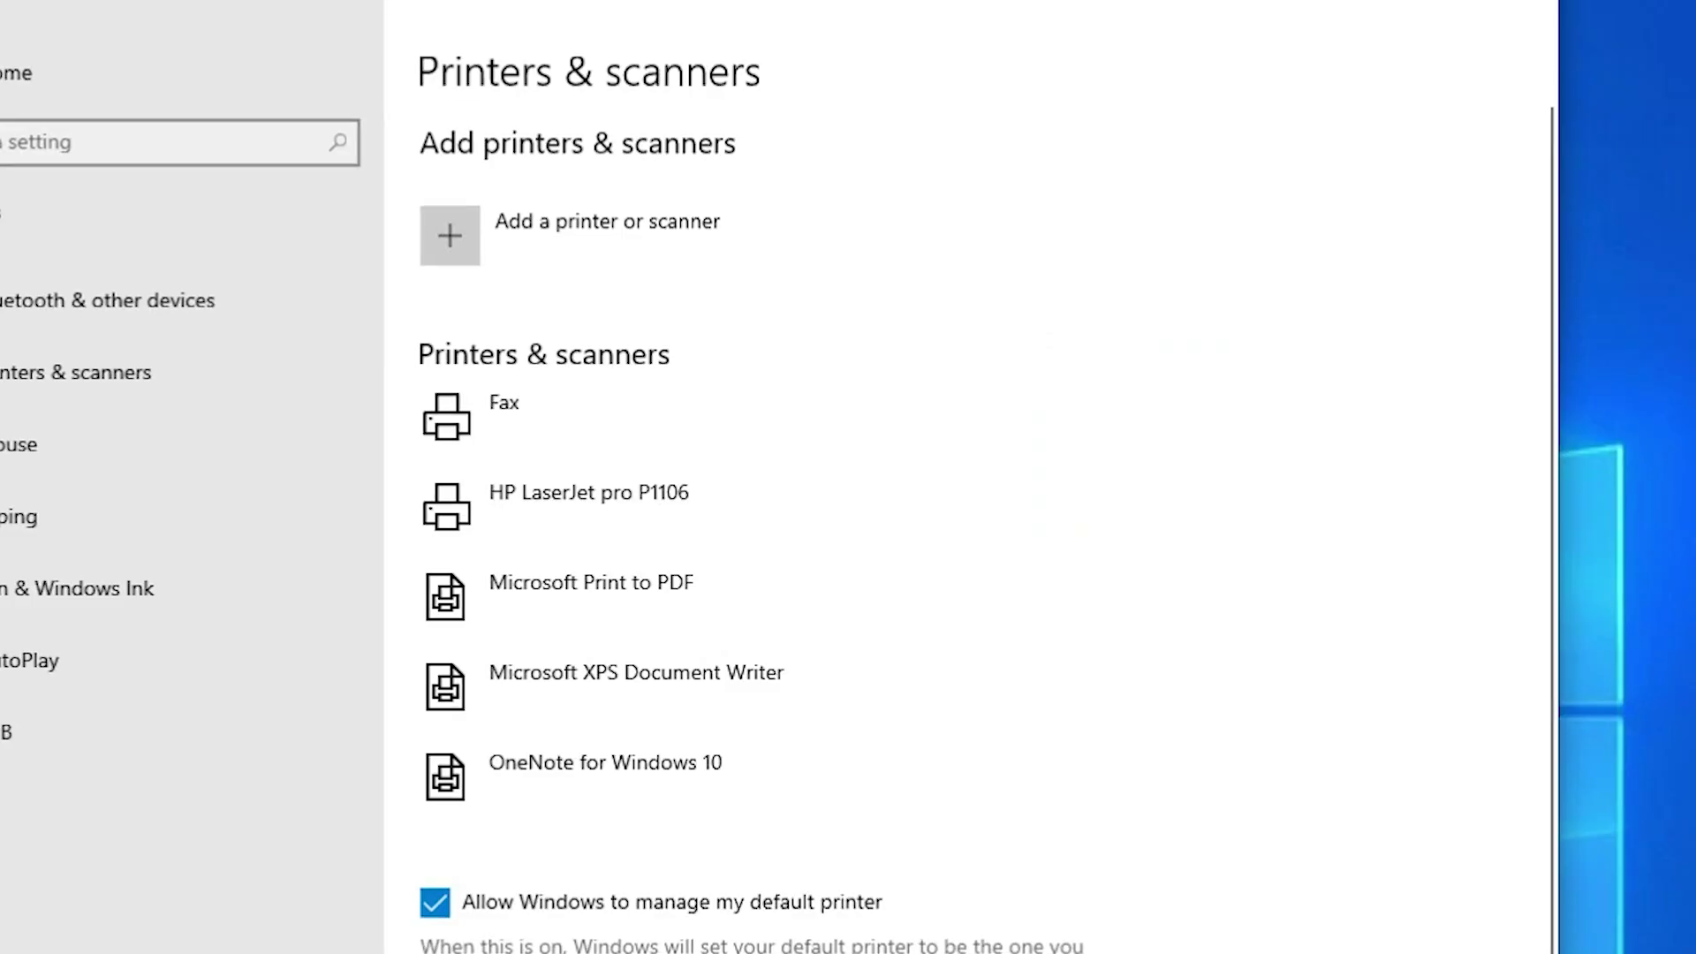